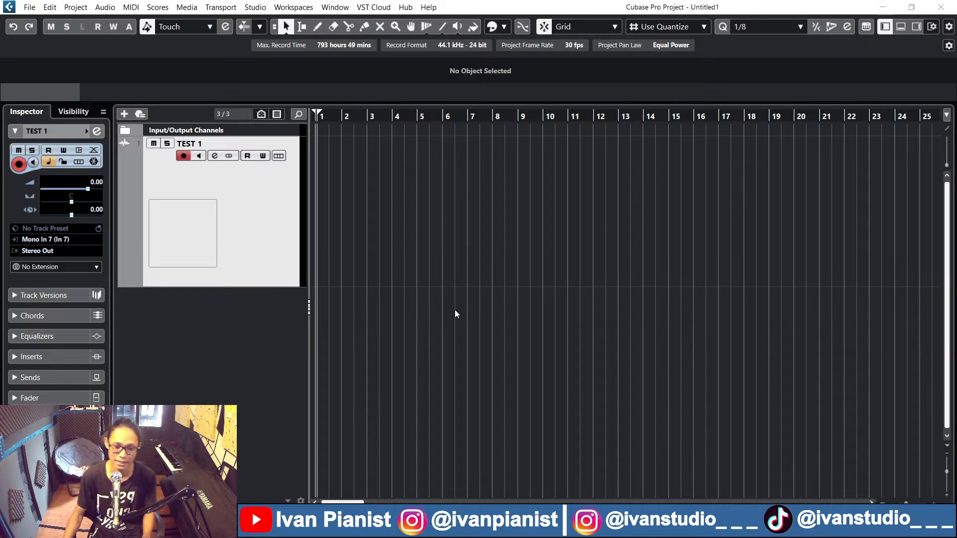
pyautogui.scroll(-1, 467, 303)
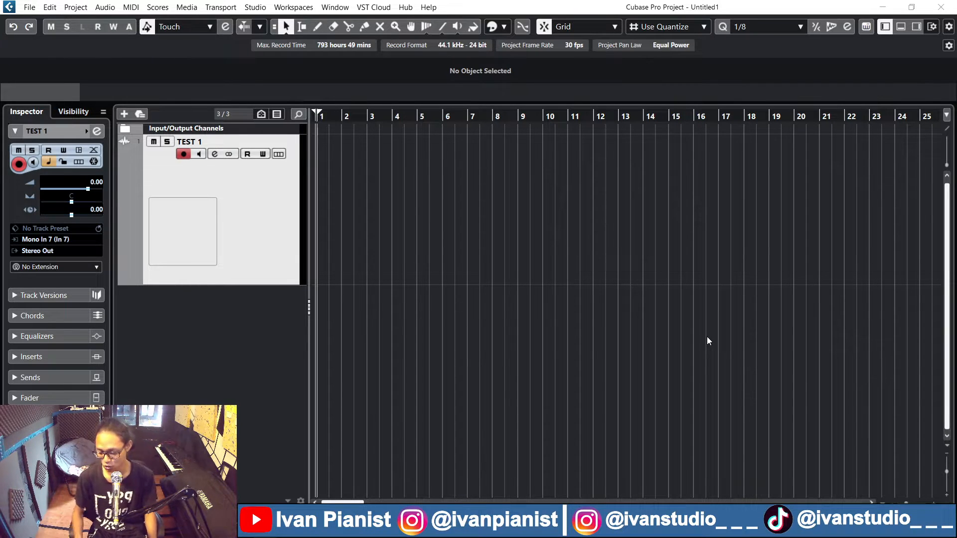
pyautogui.click(414, 221)
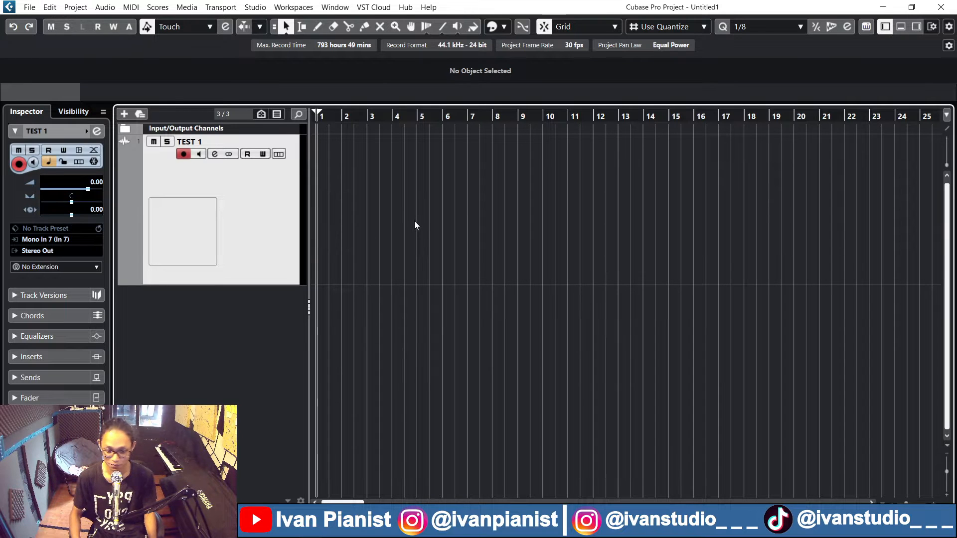
pyautogui.press('h')
pyautogui.press('h')
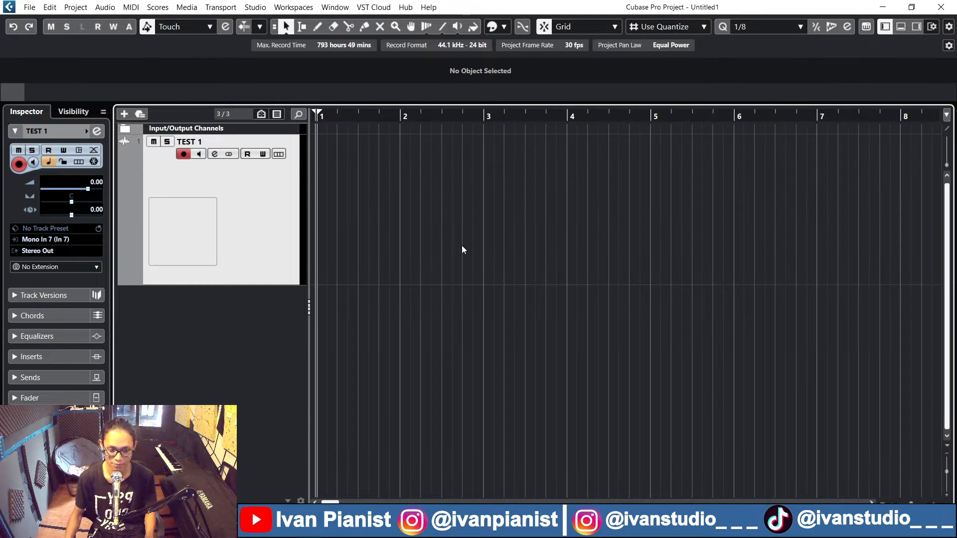
pyautogui.press('KP_Multiply')
pyautogui.press('space')
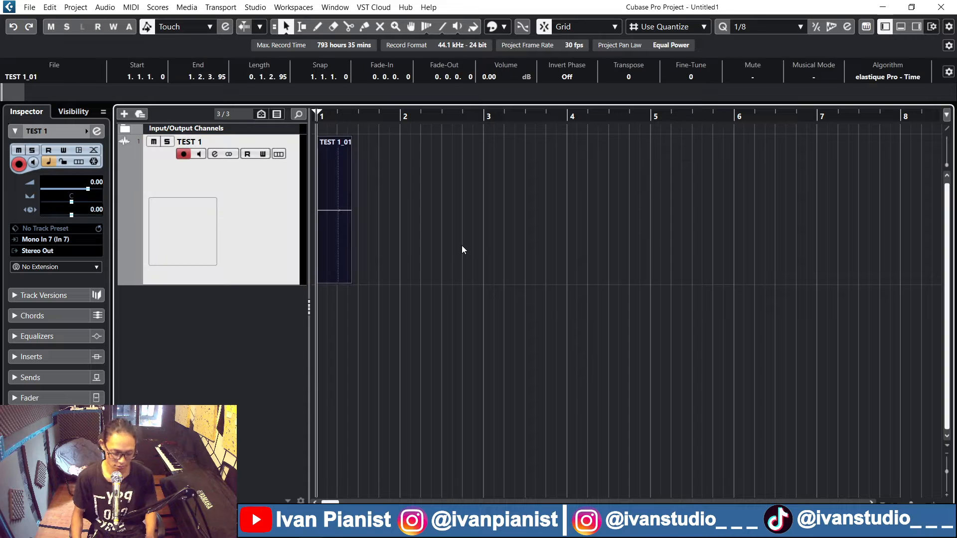
pyautogui.press('Delete')
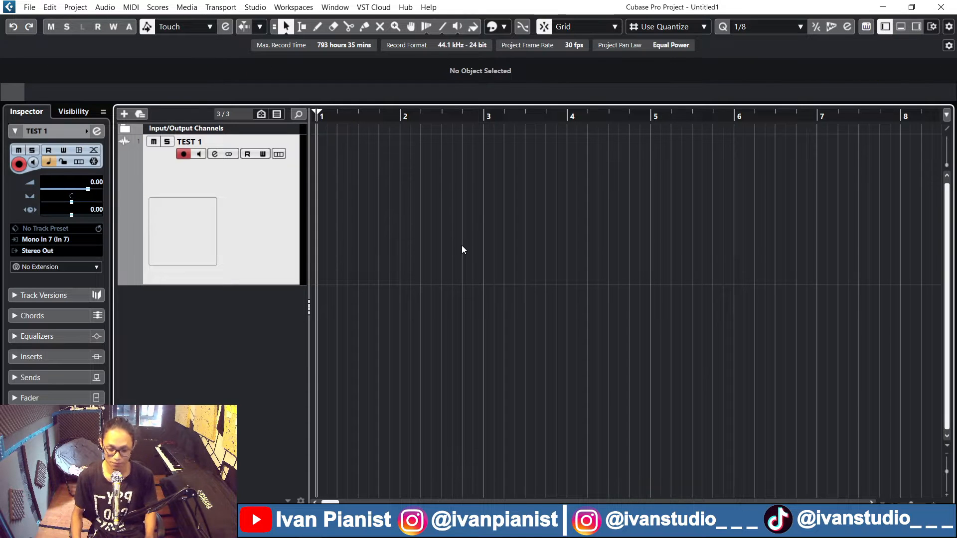
# Record a first take on the TEST 1 track from bar 1 to just before bar 5 and play it back
pyautogui.press('KP_Multiply')
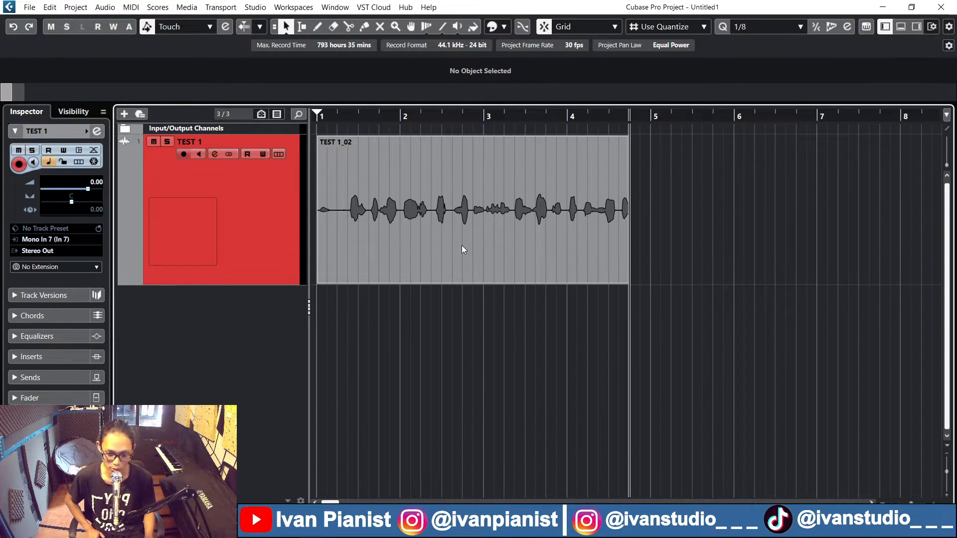
pyautogui.press('space')
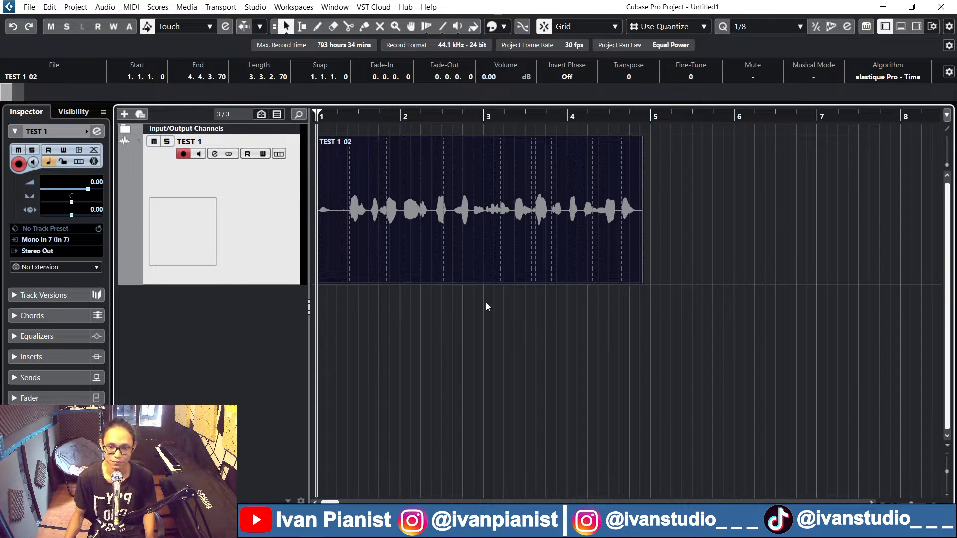
pyautogui.scroll(2, 570, 406)
pyautogui.click(582, 379)
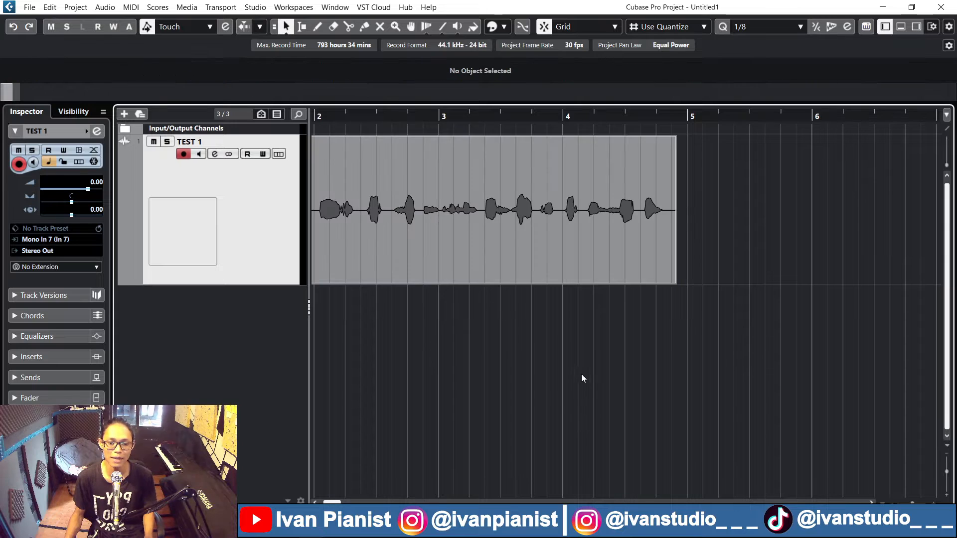
pyautogui.hscroll(-3, 587, 375)
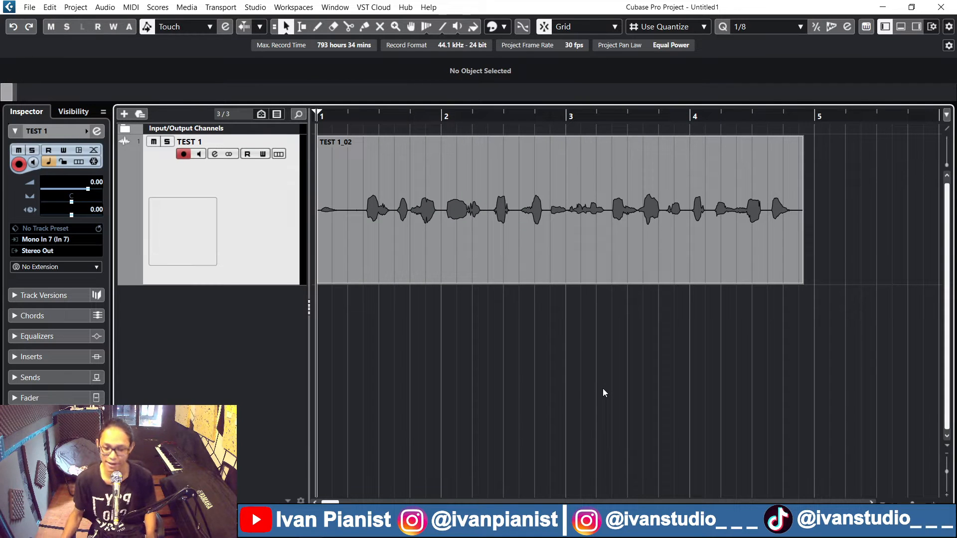
pyautogui.press('space')
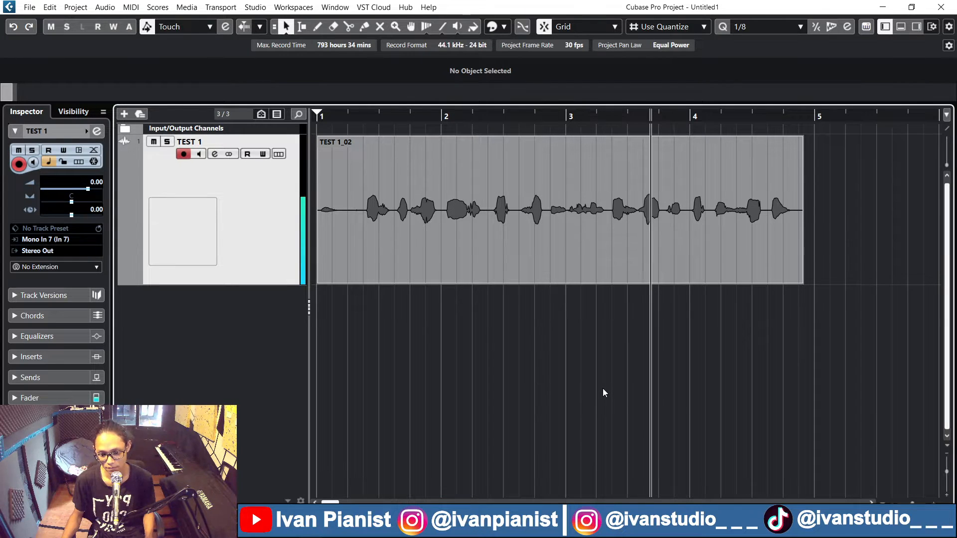
pyautogui.press('space')
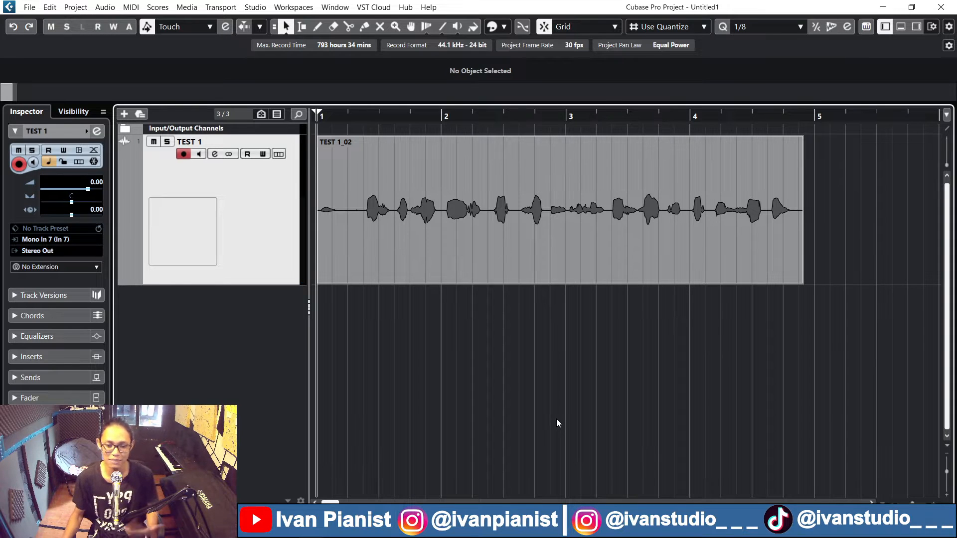
pyautogui.click(791, 270)
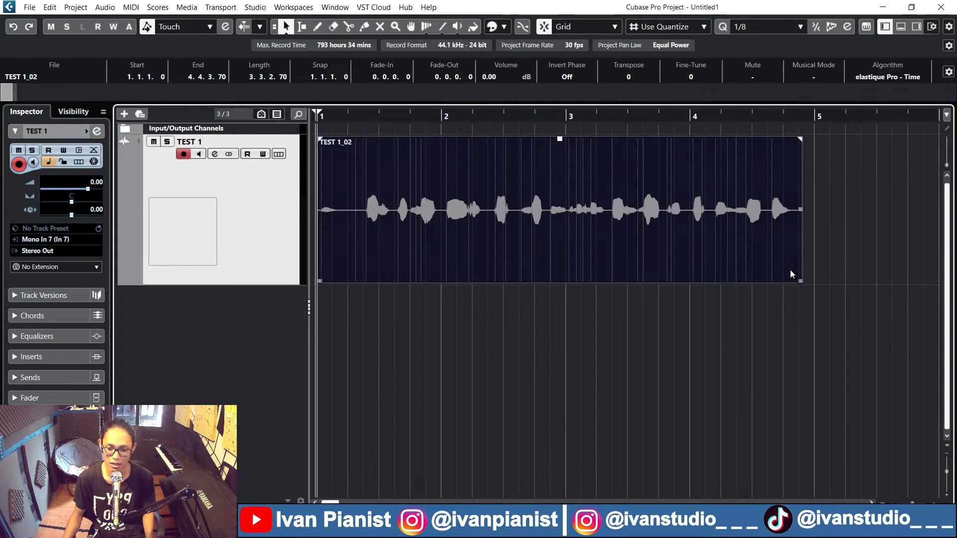
pyautogui.press('Delete')
pyautogui.hotkey('ctrl', 'z')
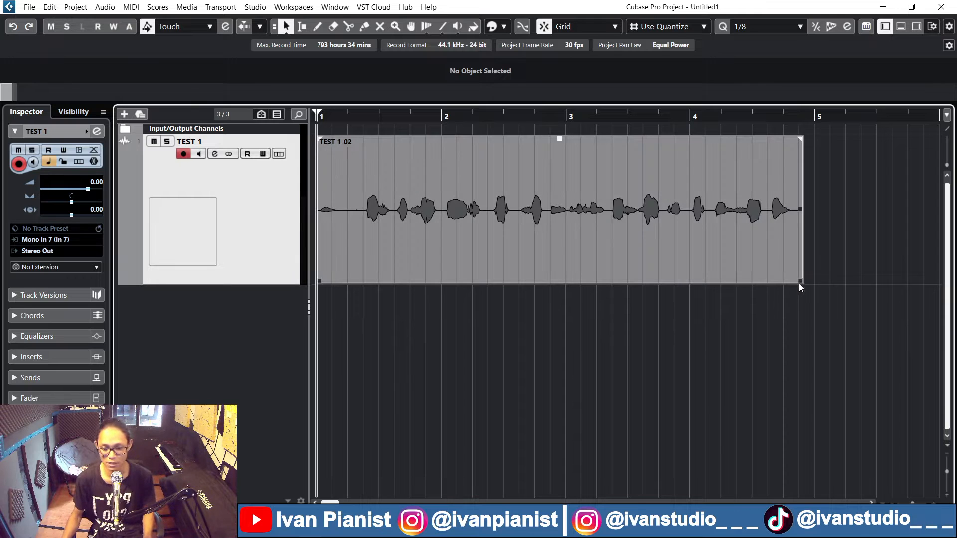
pyautogui.rightClick(265, 251)
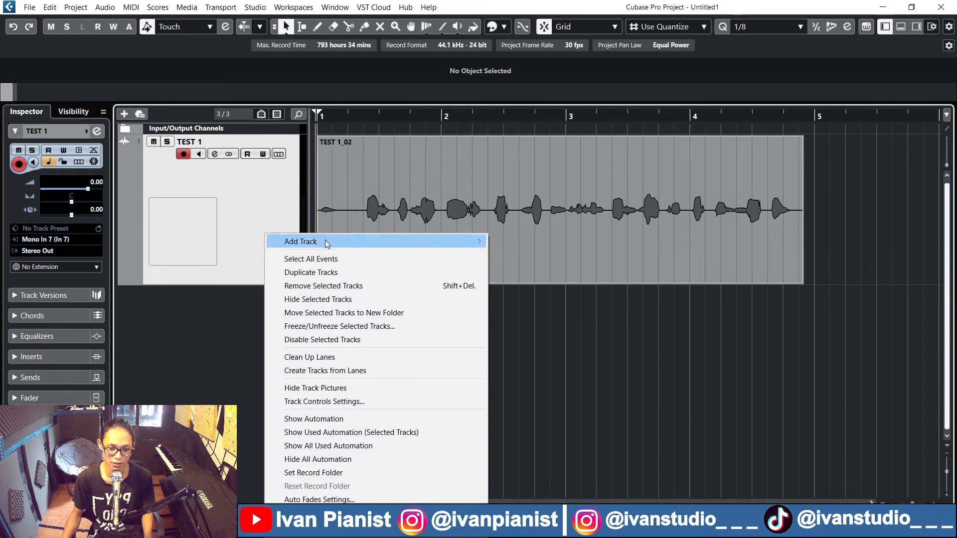
pyautogui.moveTo(312, 243)
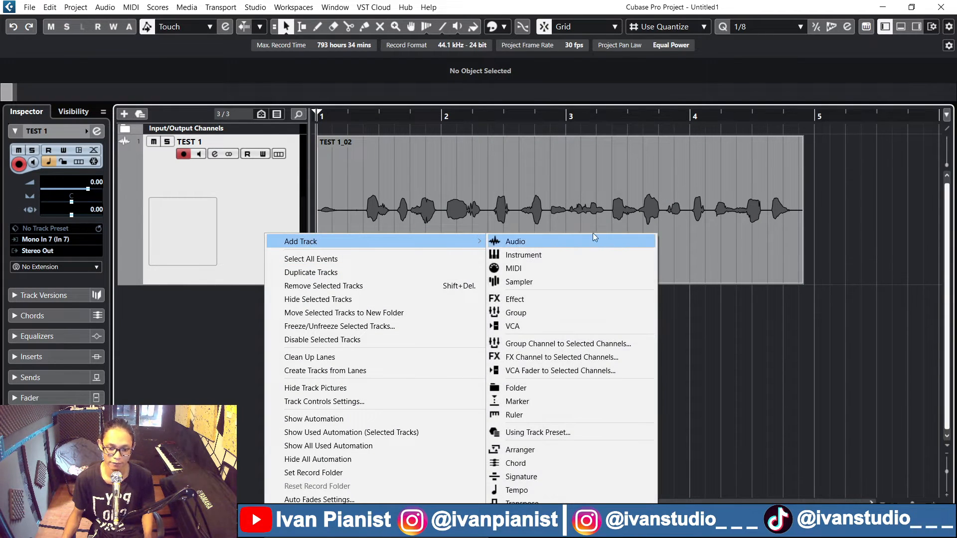
pyautogui.click(572, 241)
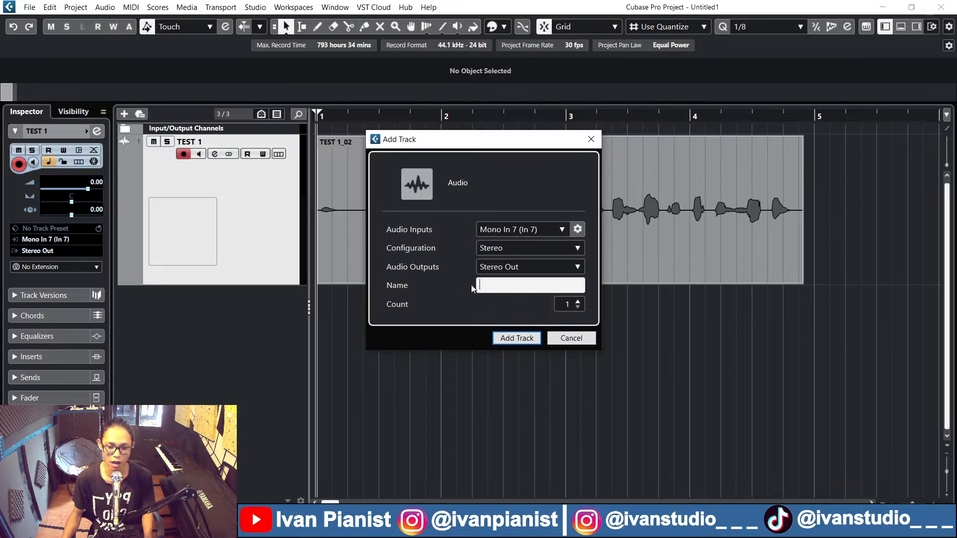
pyautogui.click(567, 337)
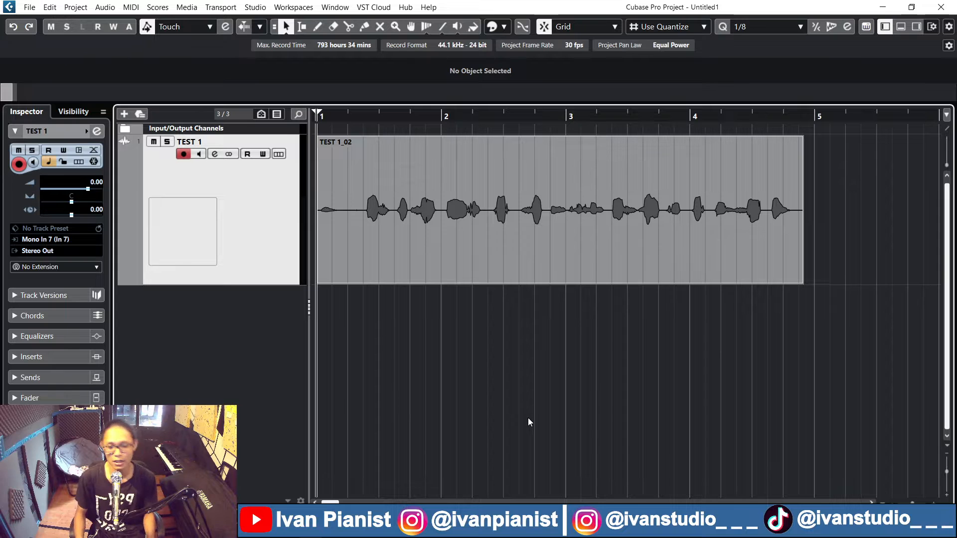
# Record a second take over the first one on the TEST 1 track, starting at bar 1, and play it back
pyautogui.press('KP_Multiply')
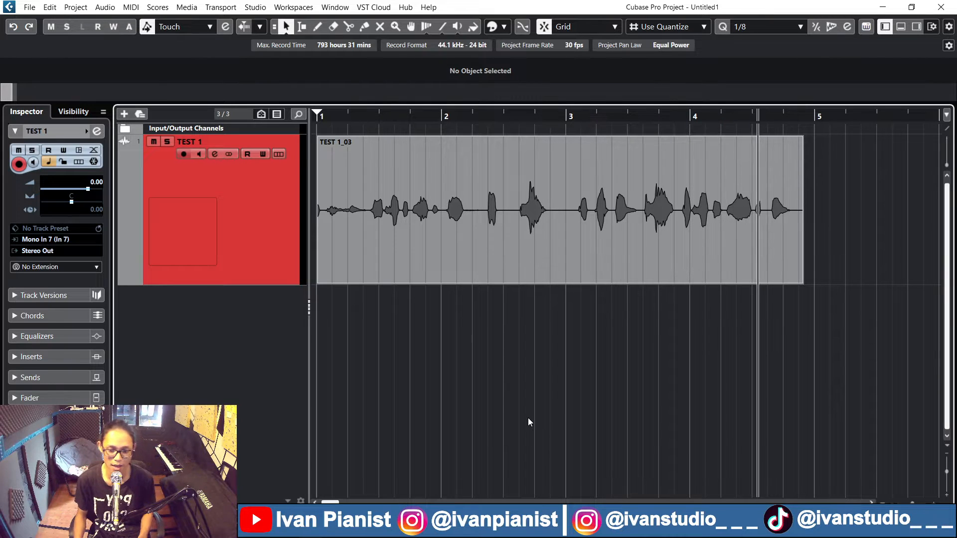
pyautogui.press('space')
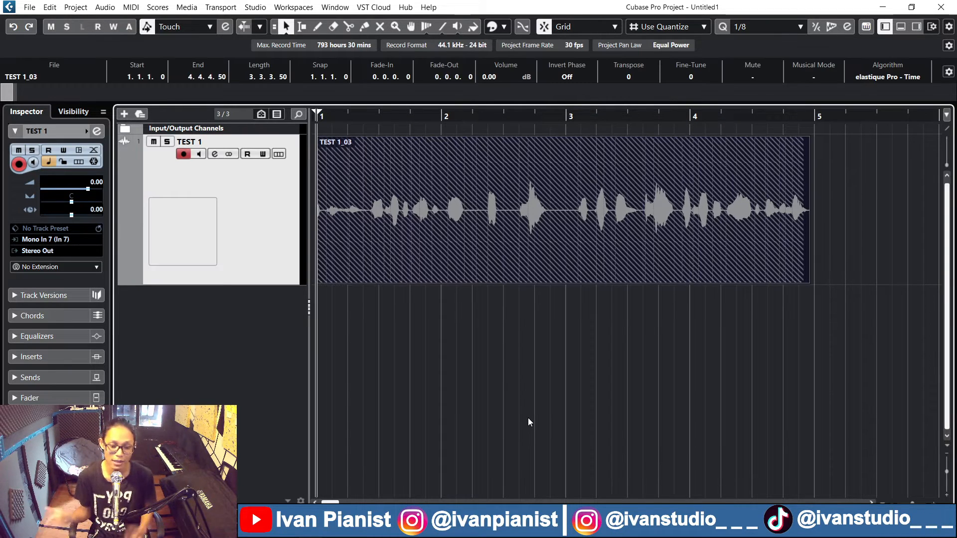
pyautogui.press('space')
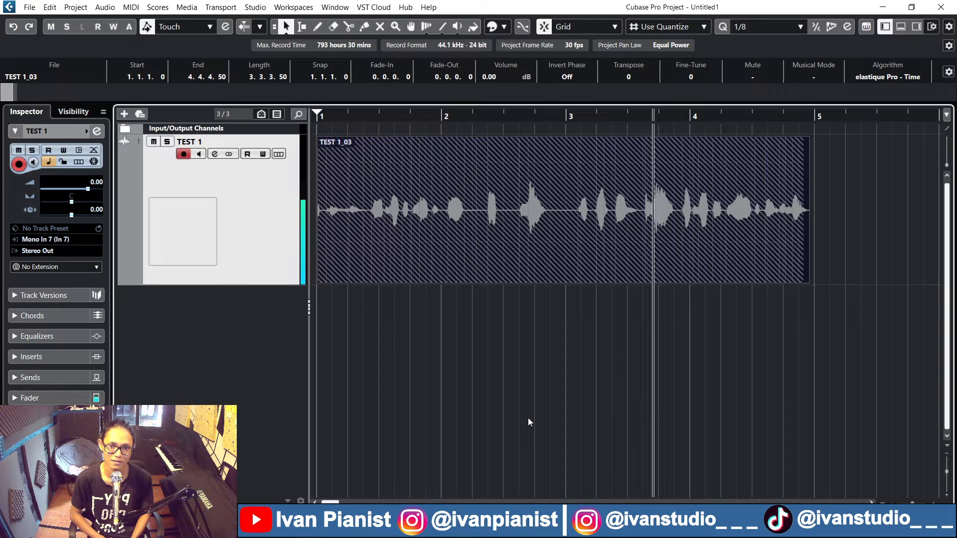
pyautogui.press('space')
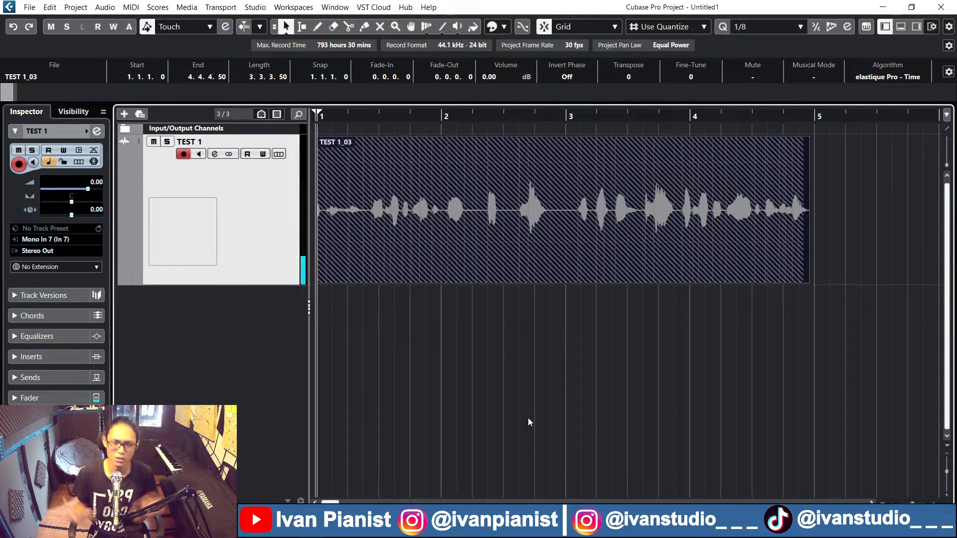
# Record two more takes from bar 1 over the existing ones on the TEST 1 track and play back the last one
pyautogui.press('KP_Multiply')
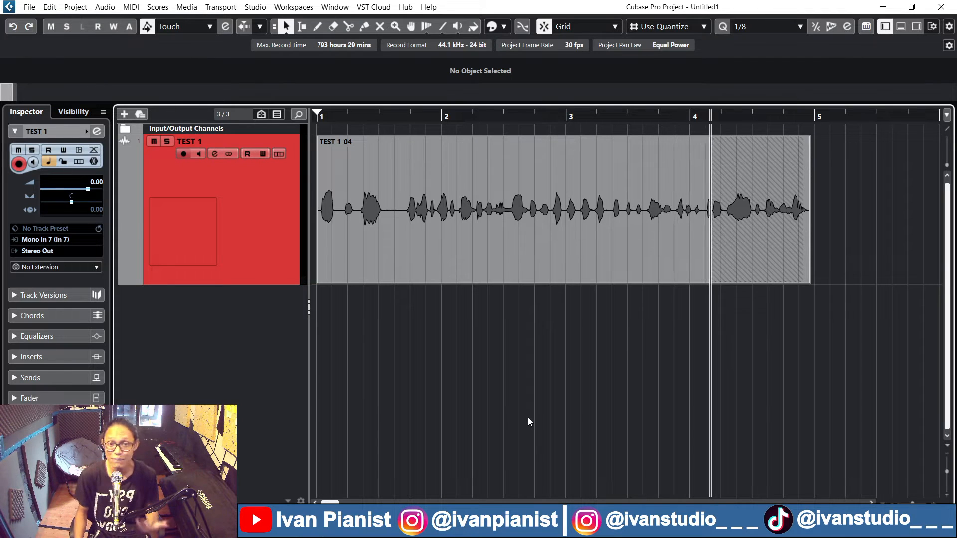
pyautogui.press('space')
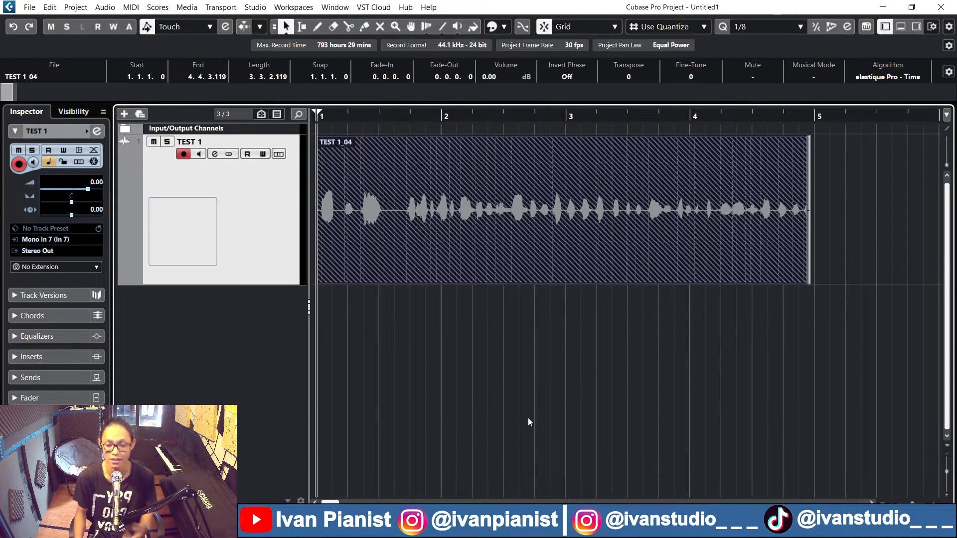
pyautogui.press('KP_Multiply')
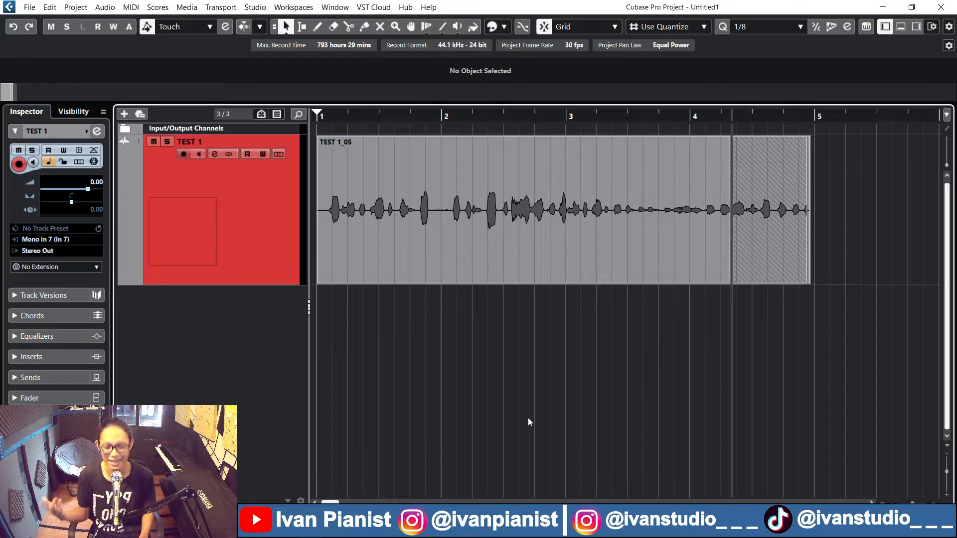
pyautogui.press('space')
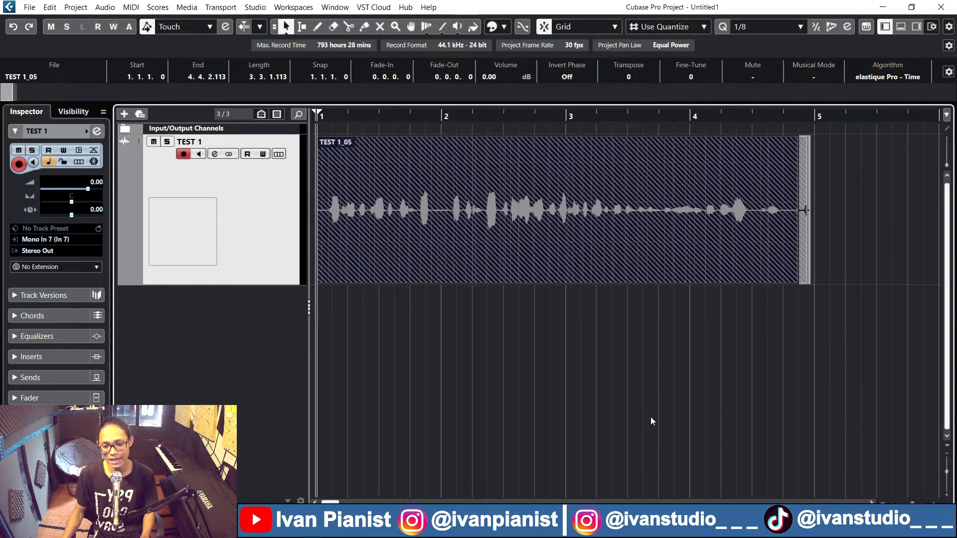
pyautogui.click(628, 405)
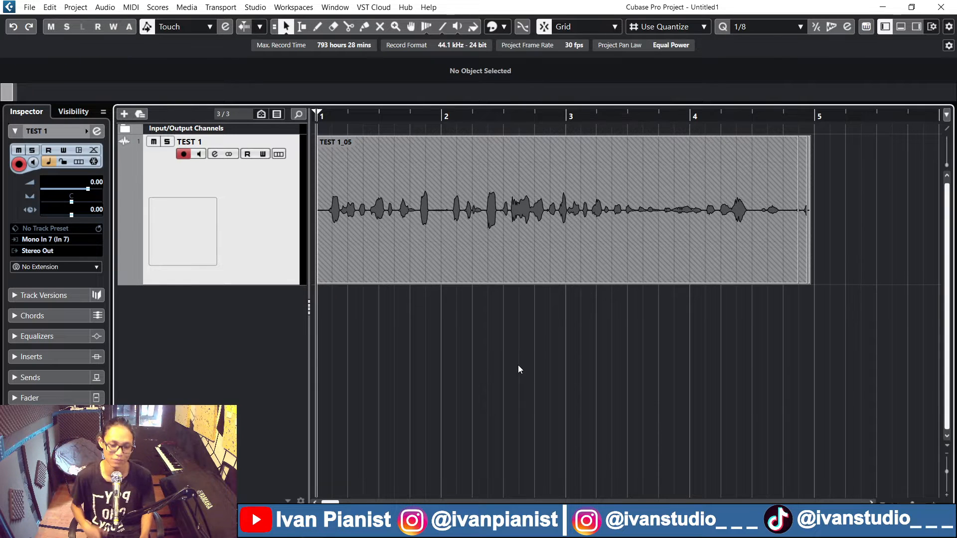
pyautogui.press('space')
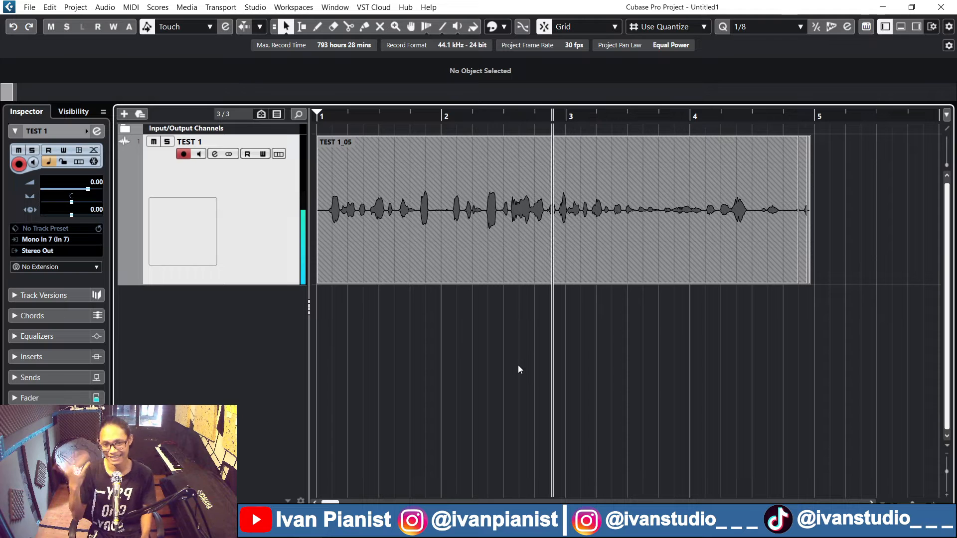
pyautogui.press('space')
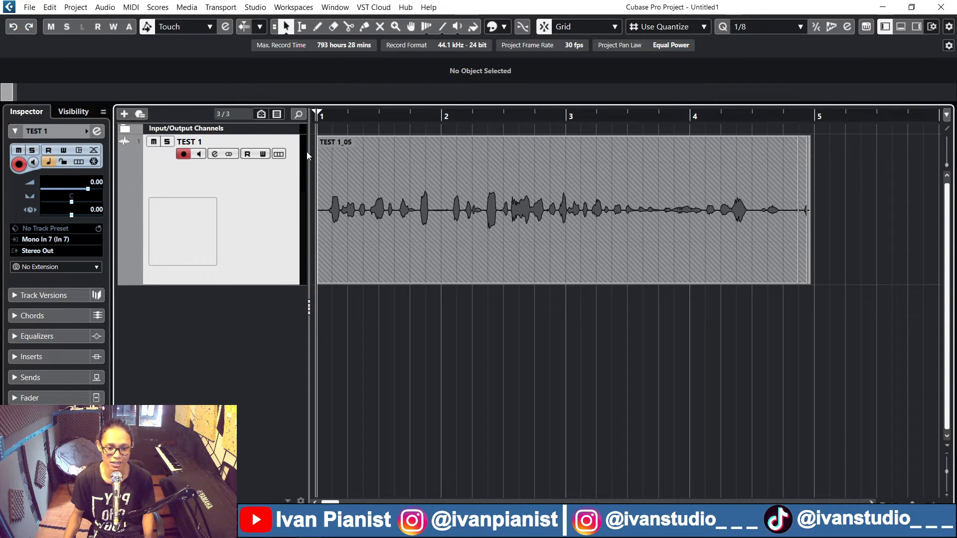
pyautogui.moveTo(309, 154); pyautogui.dragTo(305, 188)
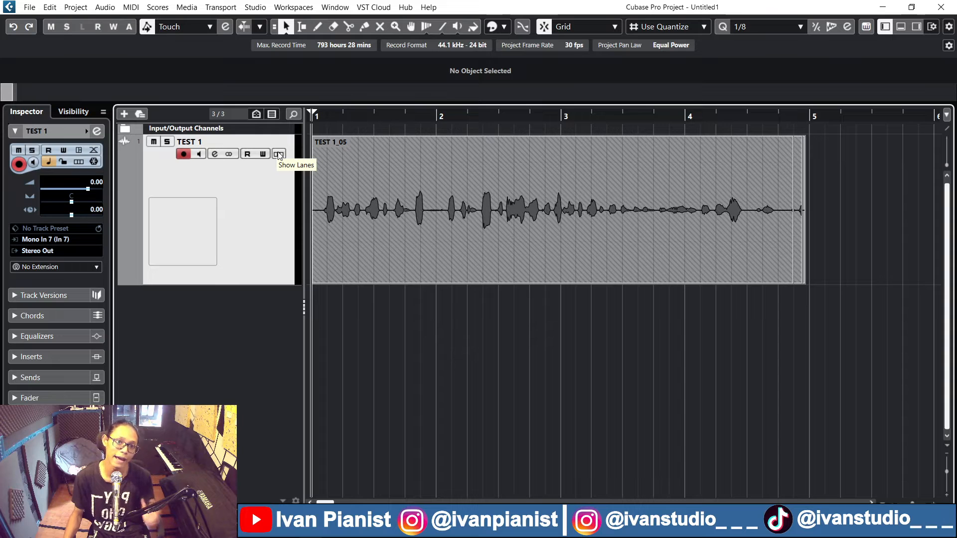
pyautogui.moveTo(303, 164); pyautogui.dragTo(229, 174)
pyautogui.moveTo(278, 157); pyautogui.dragTo(303, 165)
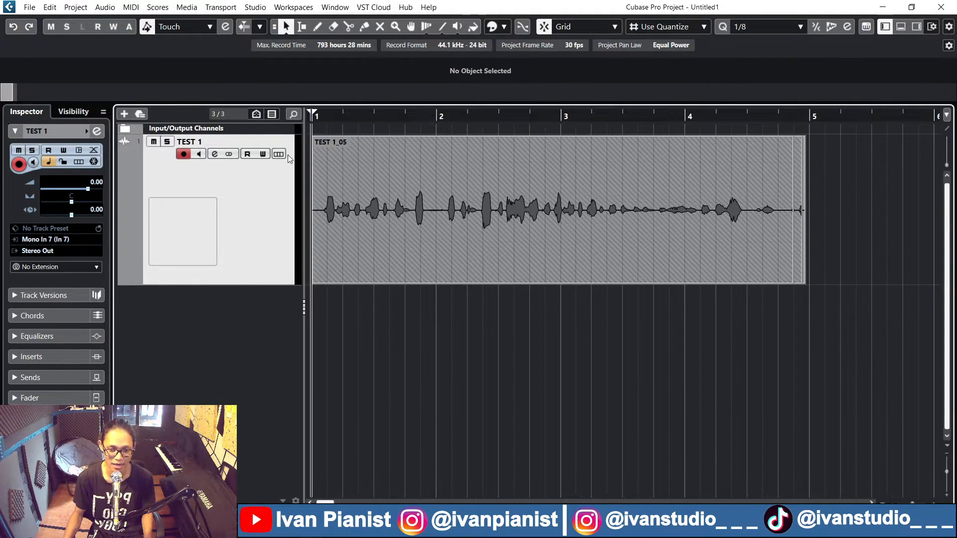
pyautogui.moveTo(947, 477); pyautogui.dragTo(947, 463)
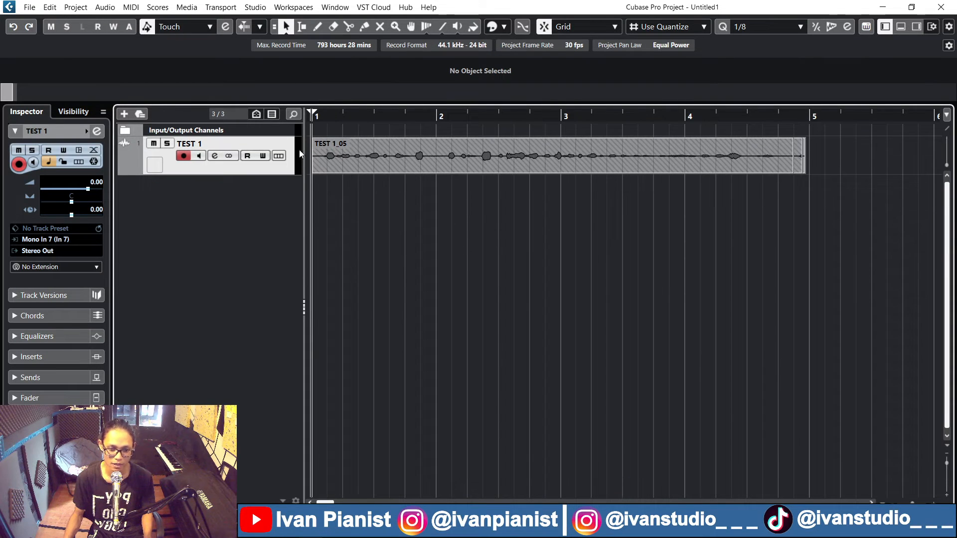
pyautogui.moveTo(302, 152)
pyautogui.mouseDown()
pyautogui.moveTo(236, 170)
pyautogui.moveTo(341, 167)
pyautogui.moveTo(297, 163)
pyautogui.moveTo(309, 157)
pyautogui.mouseUp()
pyautogui.moveTo(946, 463); pyautogui.dragTo(946, 471)
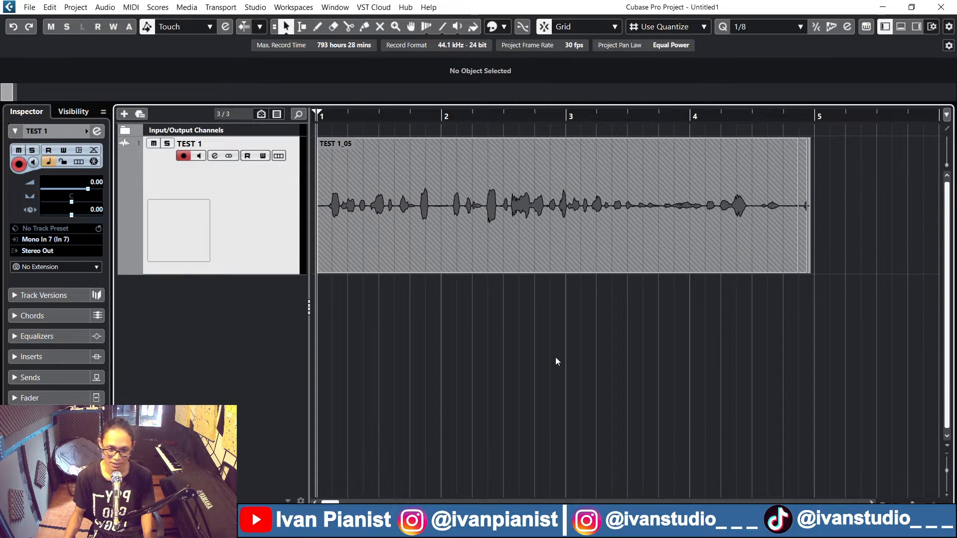
# Show the take lanes of the TEST 1 track and select Lanes 1 to 4 one after another
pyautogui.click(279, 156)
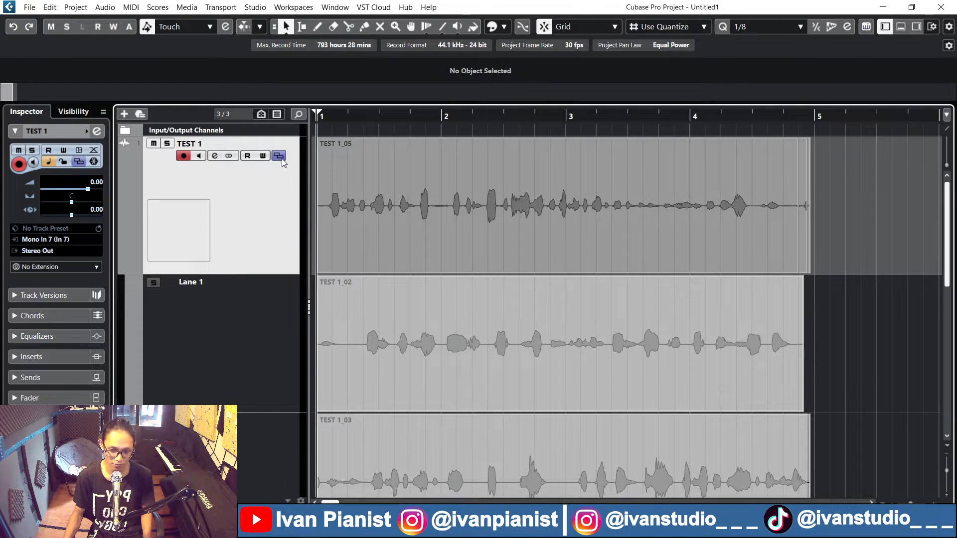
pyautogui.scroll(-6, 947, 472)
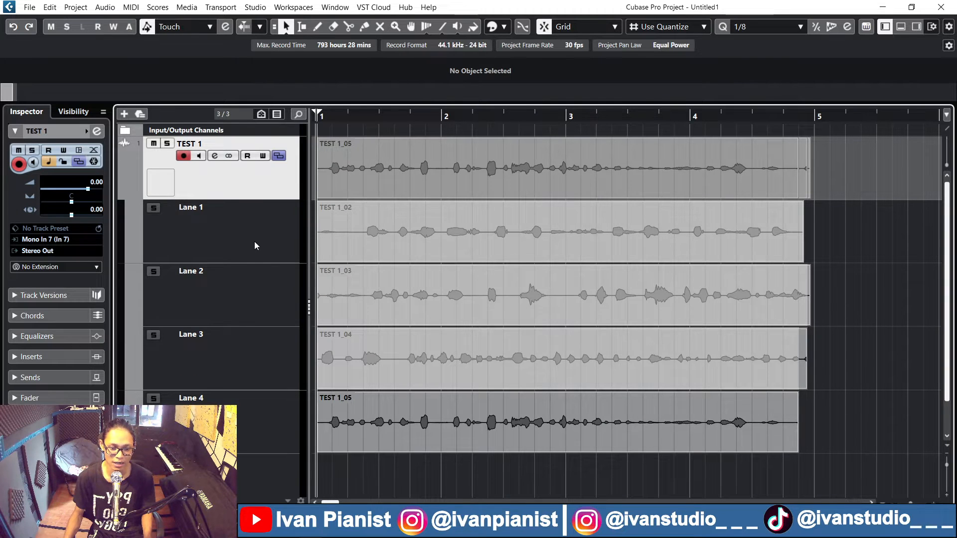
pyautogui.click(254, 244)
pyautogui.click(257, 306)
pyautogui.click(241, 357)
pyautogui.click(248, 438)
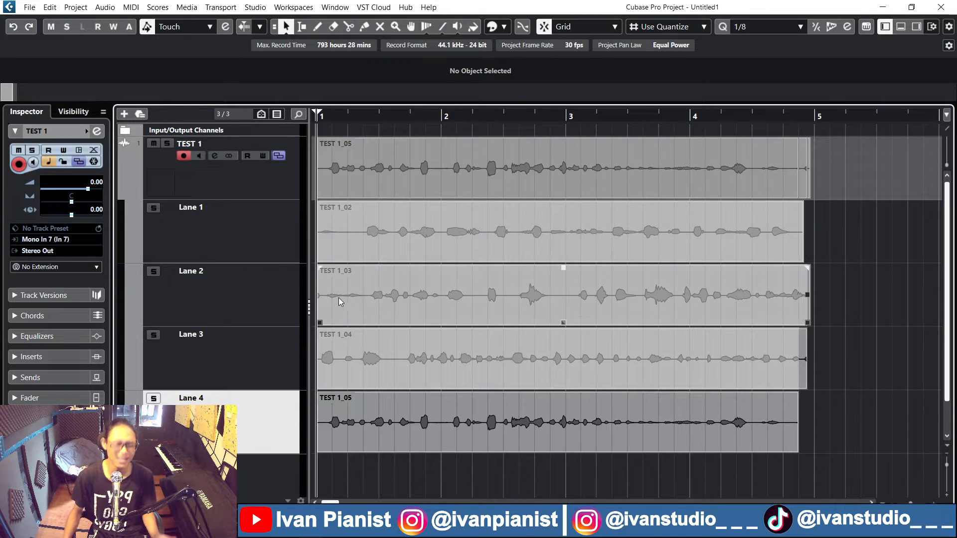
# Record two more takes from bar 1 on the TEST 1 track, filling Lanes 5 and 6
pyautogui.click(946, 470)
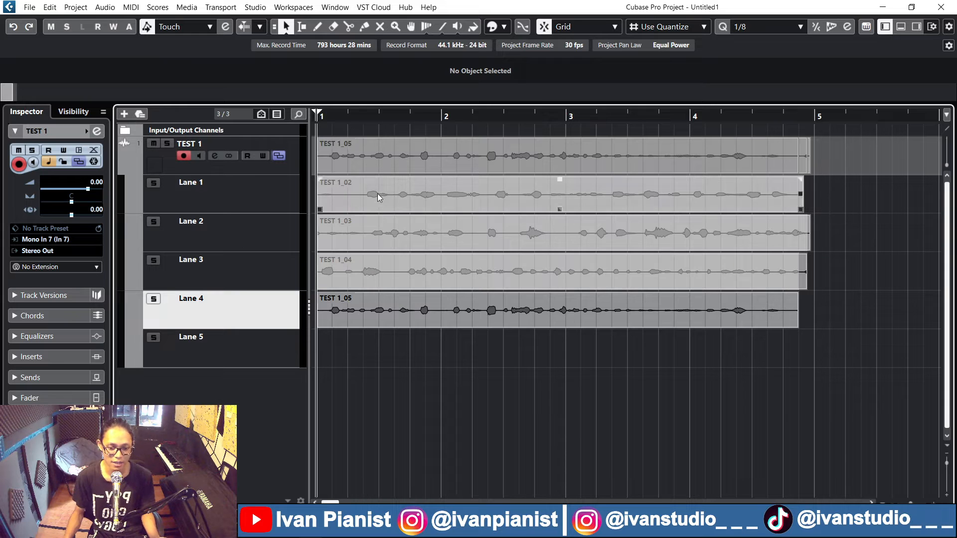
pyautogui.click(270, 352)
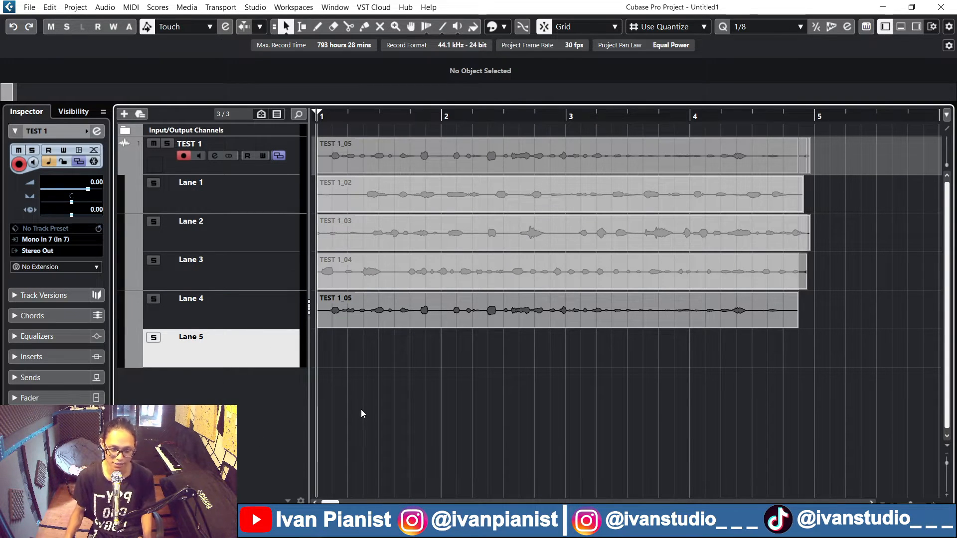
pyautogui.press('KP_Multiply')
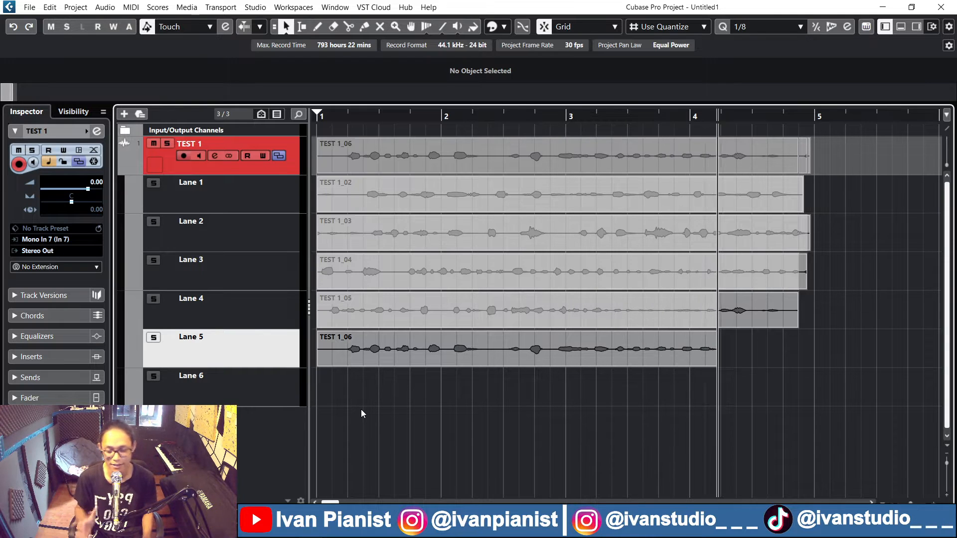
pyautogui.press('space')
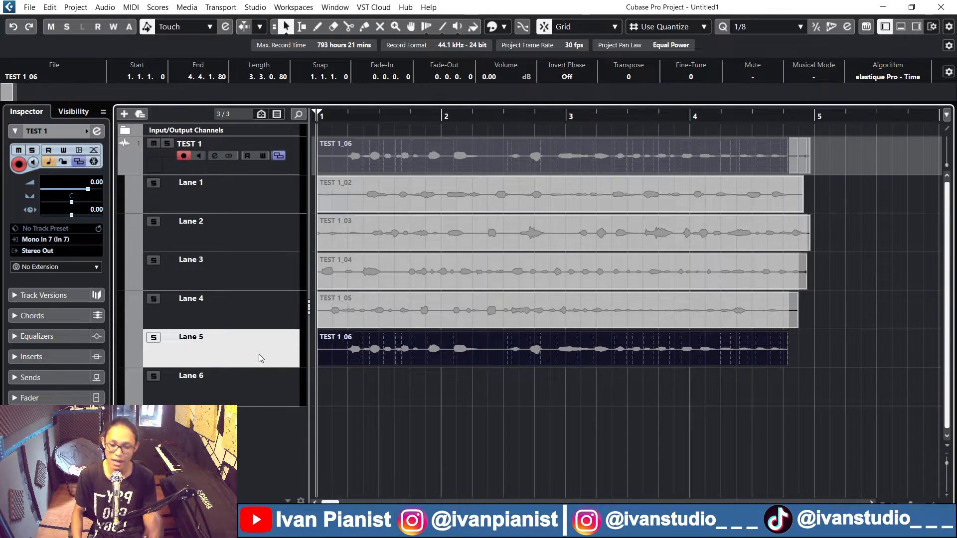
pyautogui.press('KP_Multiply')
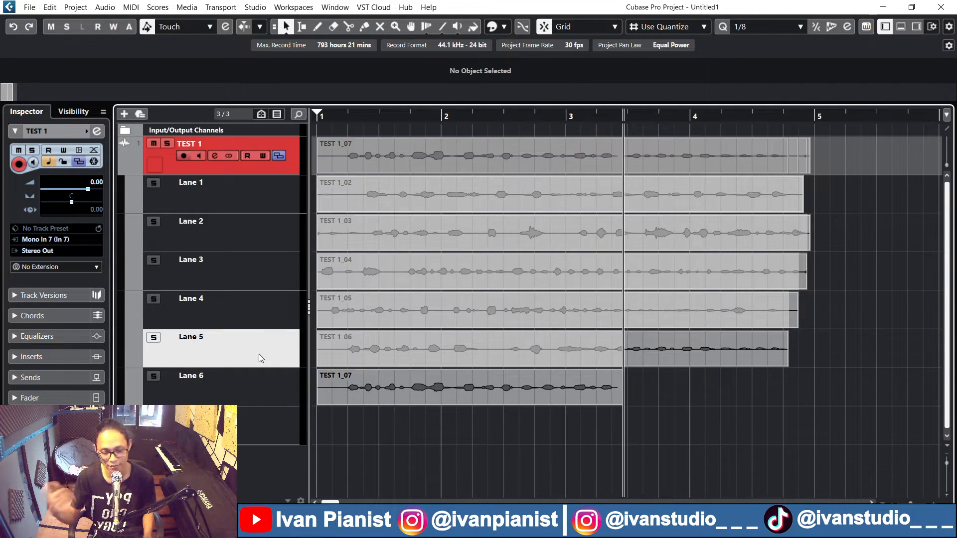
pyautogui.press('space')
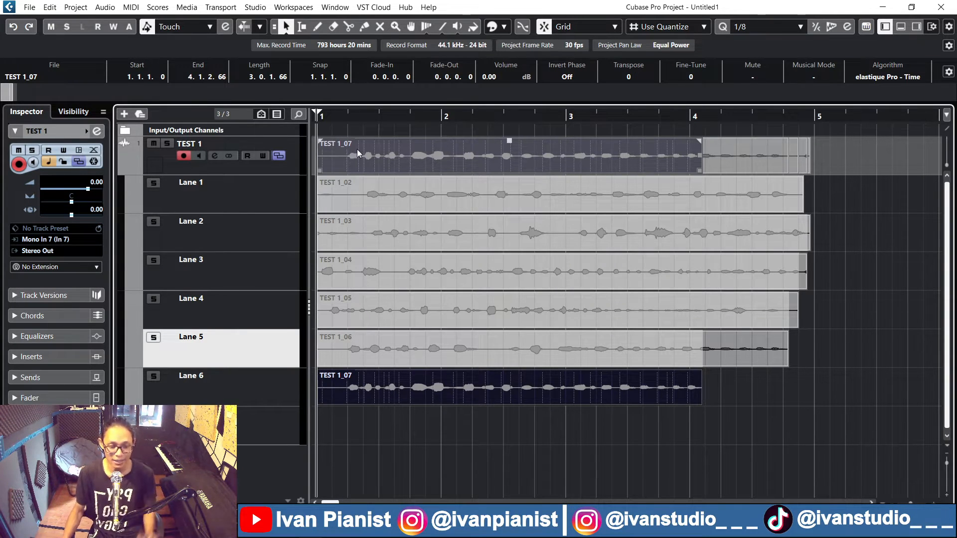
# Hide the take lanes of the TEST 1 track and view its channel settings
pyautogui.click(280, 156)
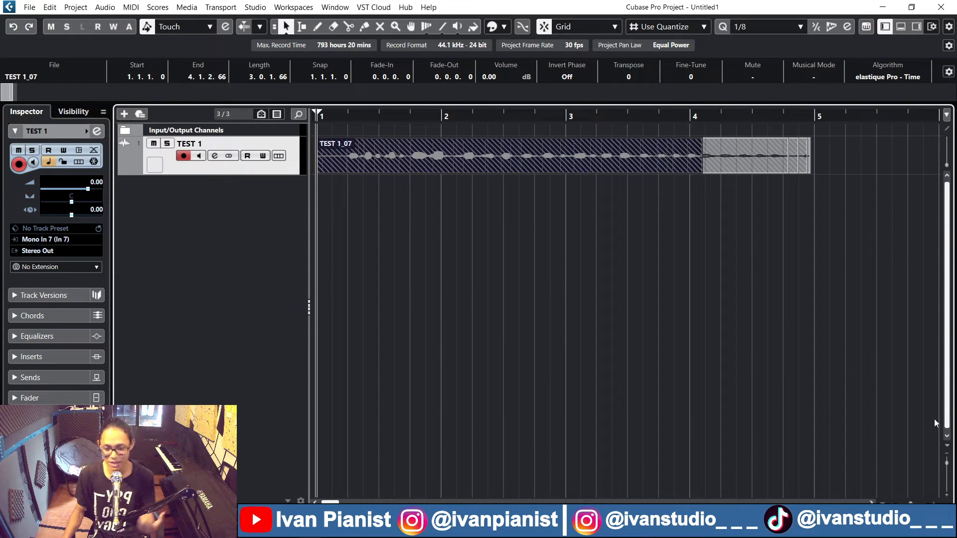
pyautogui.click(218, 157)
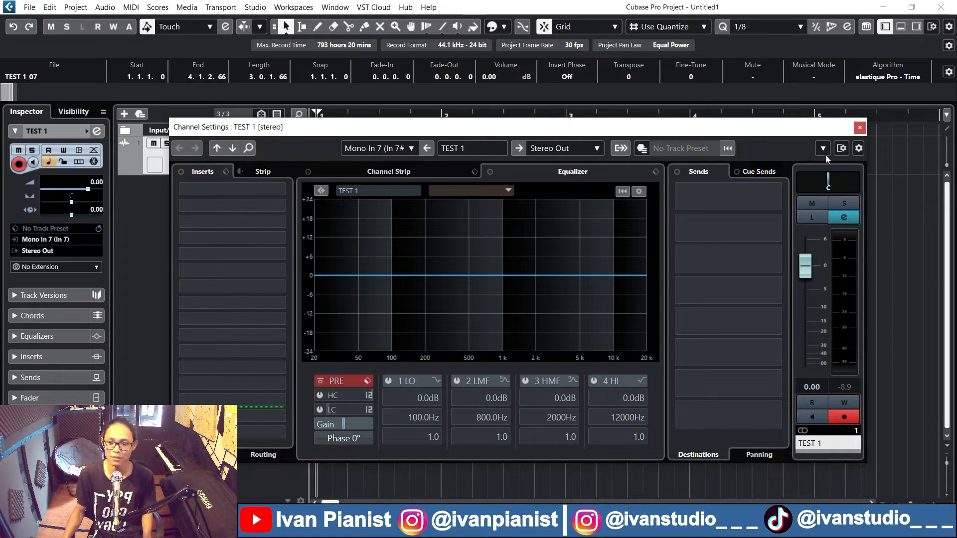
pyautogui.click(860, 128)
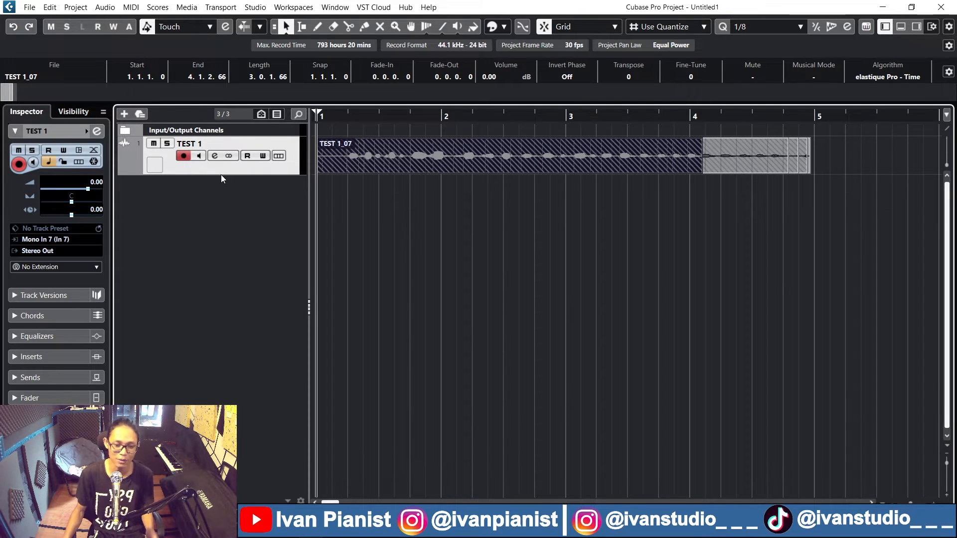
pyautogui.click(214, 155)
pyautogui.click(863, 128)
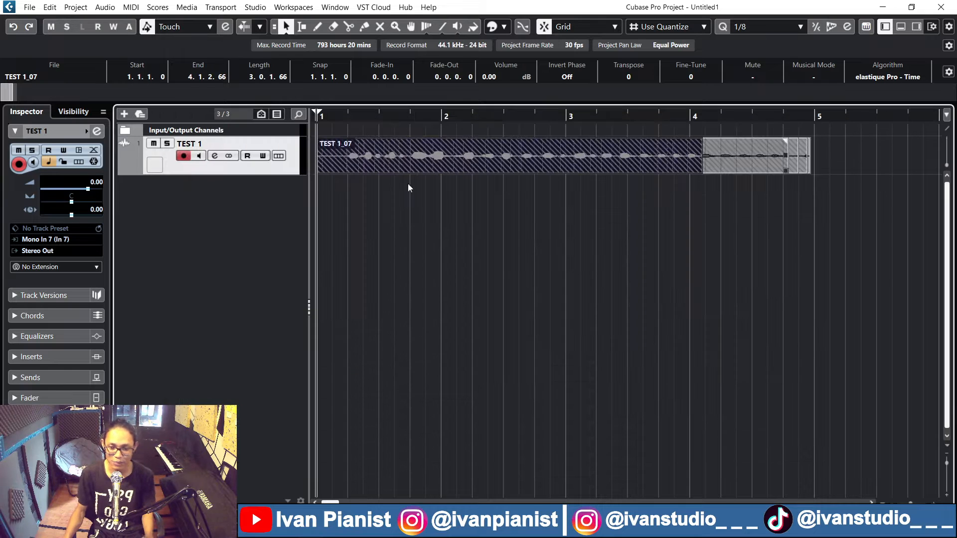
# Show the take lanes of the TEST 1 track again, select the Lane 1 take and solo Lane 1
pyautogui.click(279, 155)
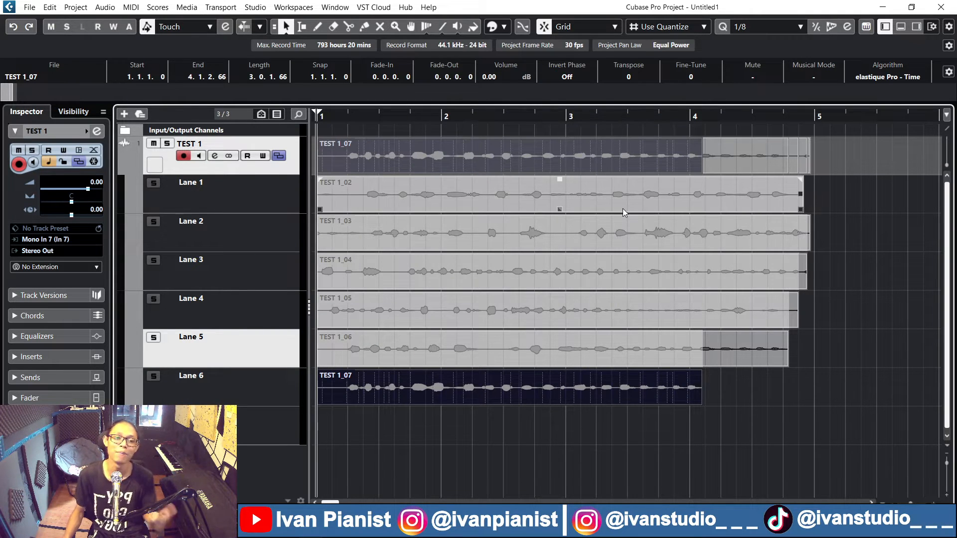
pyautogui.scroll(5, 450, 327)
pyautogui.scroll(-5, 450, 327)
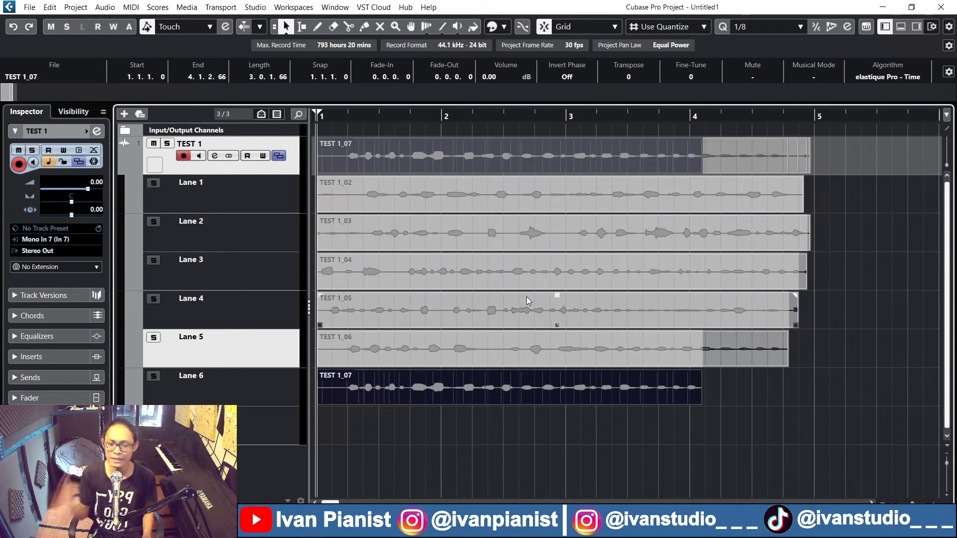
pyautogui.click(494, 195)
pyautogui.click(154, 184)
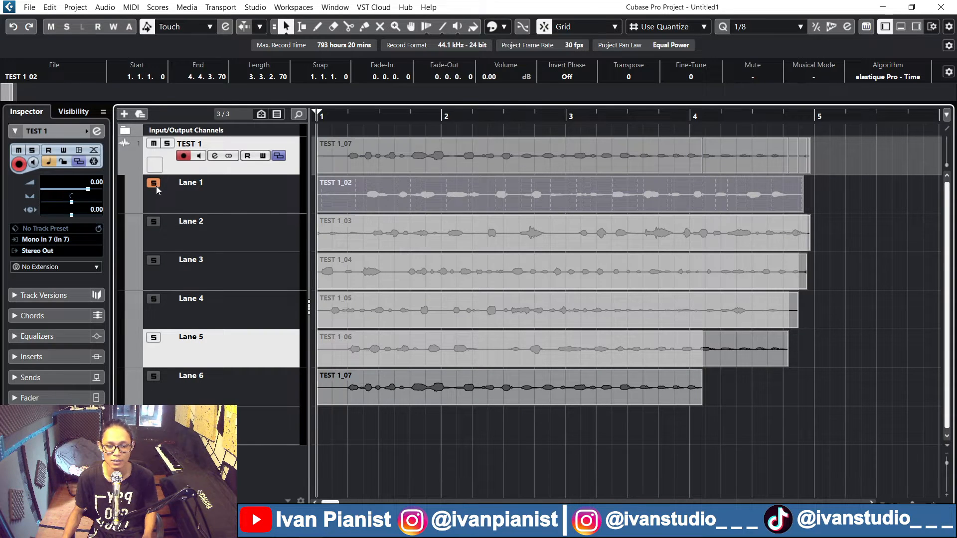
# Toggle solo on the whole TEST 1 track and switch the lane solo between Lanes 1, 2 and 6
pyautogui.click(168, 143)
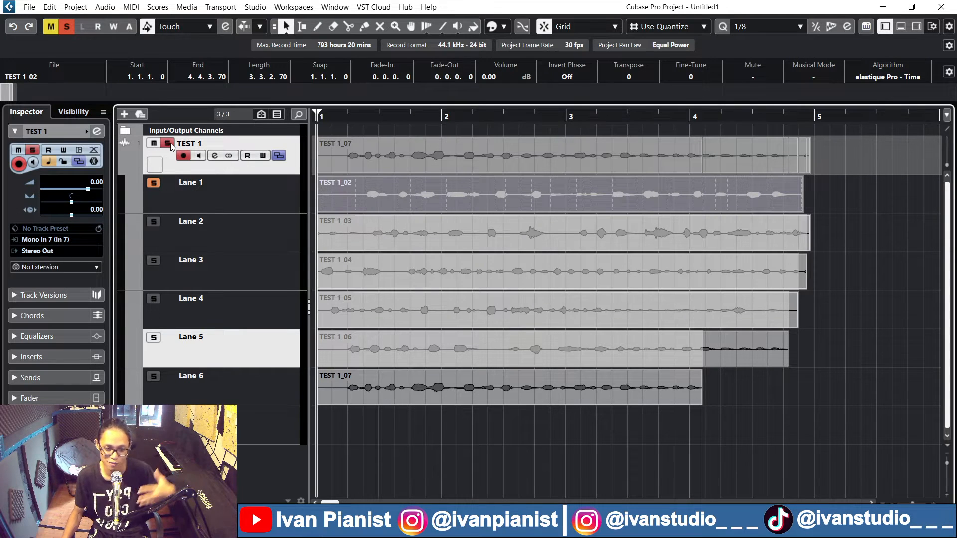
pyautogui.click(168, 144)
pyautogui.click(153, 183)
pyautogui.click(154, 221)
pyautogui.click(153, 183)
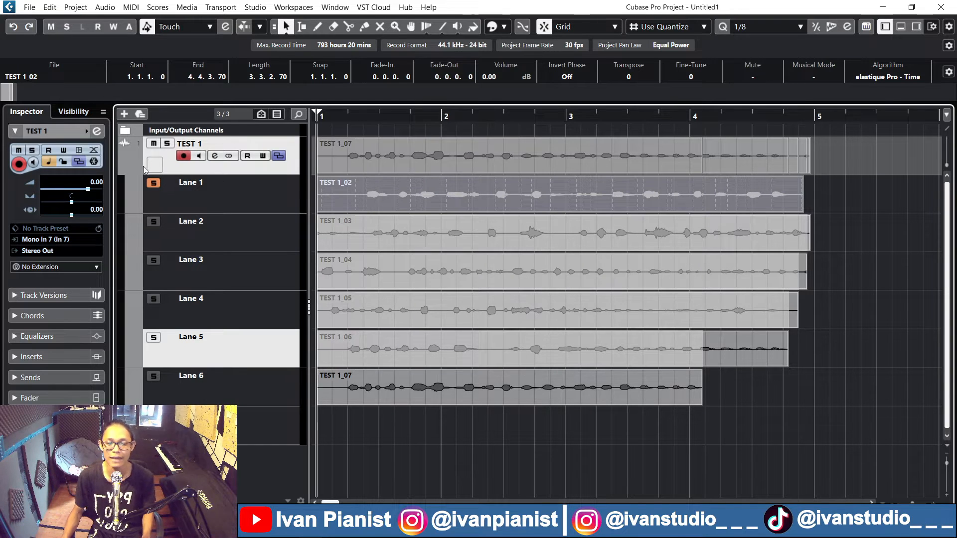
pyautogui.click(153, 378)
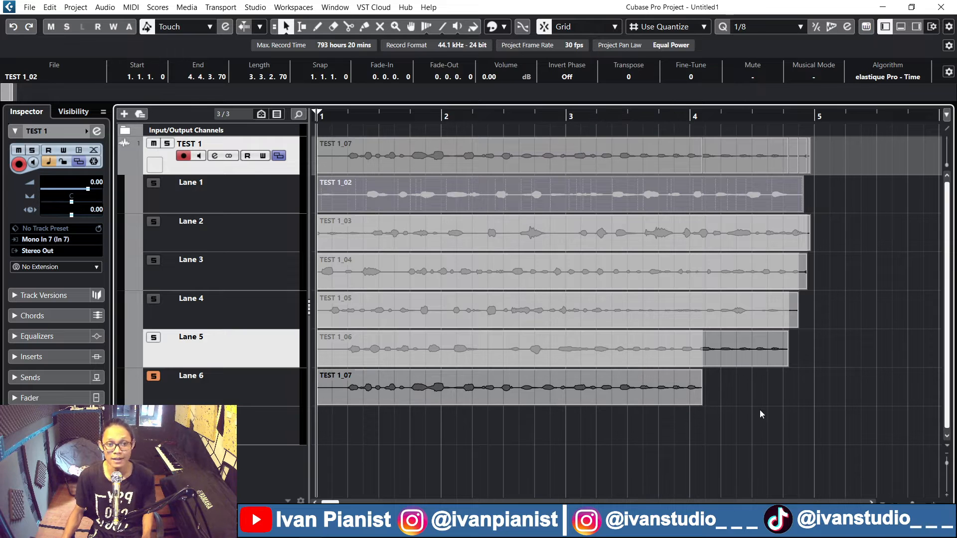
# Solo Lane 1 and play its take from bar 1
pyautogui.click(153, 183)
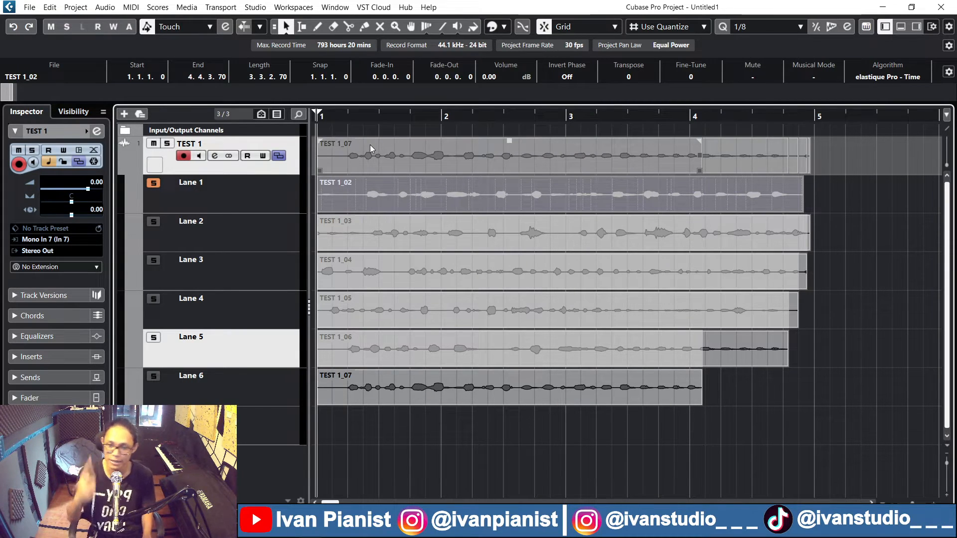
pyautogui.press('space')
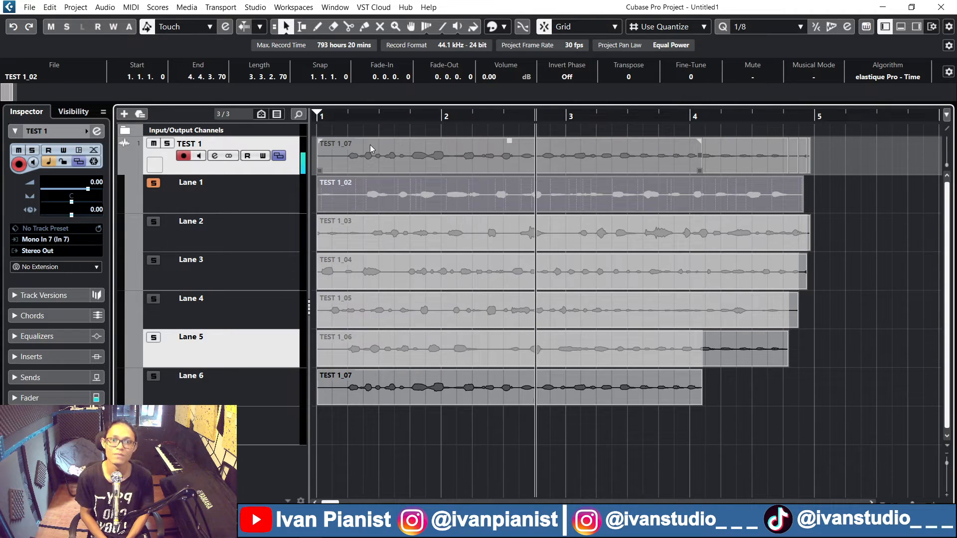
pyautogui.press('space')
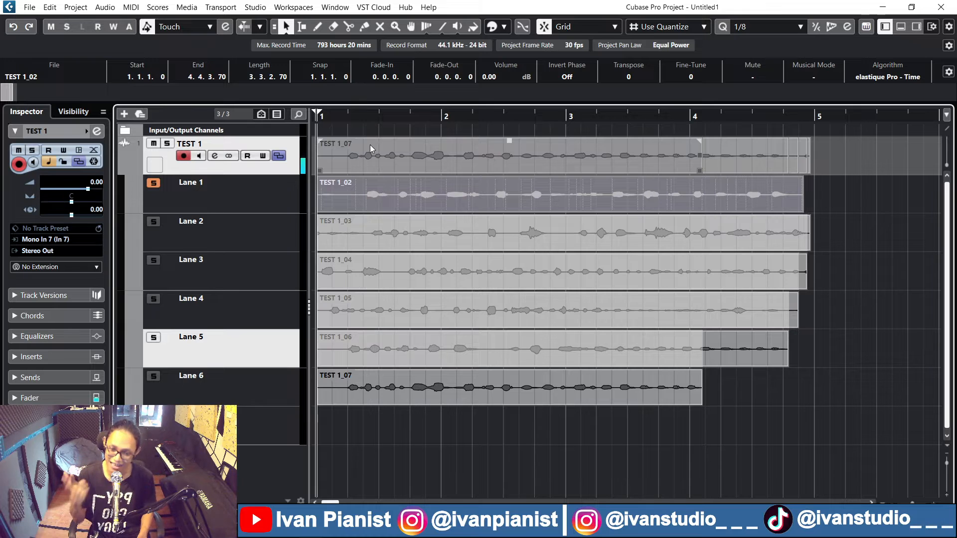
# Solo Lane 4, play its take from bar 1 and turn the lane solo off
pyautogui.click(153, 301)
pyautogui.click(375, 306)
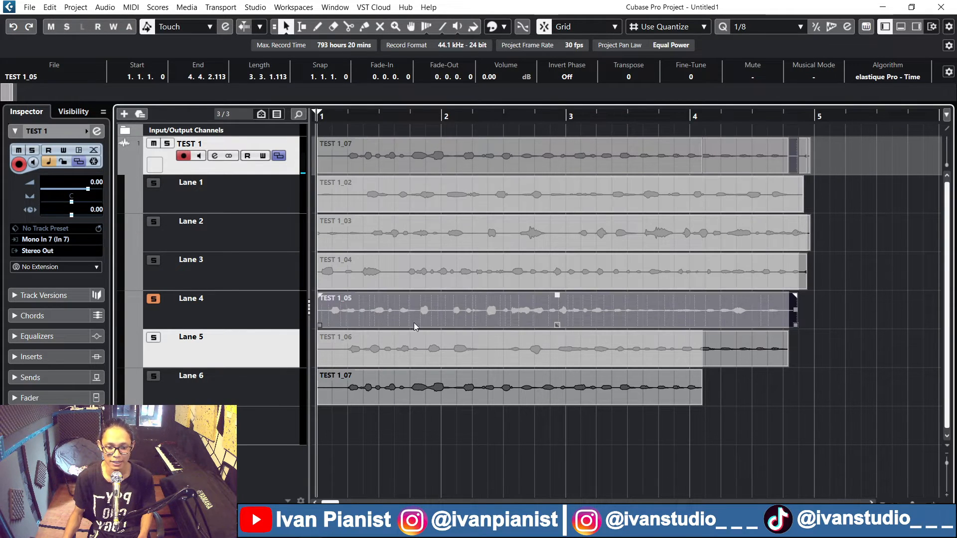
pyautogui.press('space')
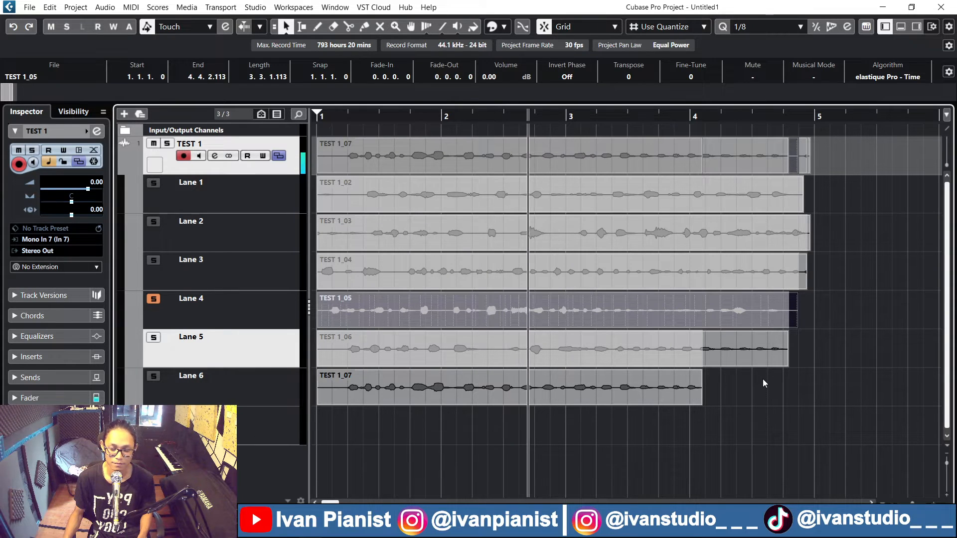
pyautogui.press('space')
pyautogui.click(154, 298)
# Solo Lane 1 again and play its take from a point partway through bar 1
pyautogui.click(264, 203)
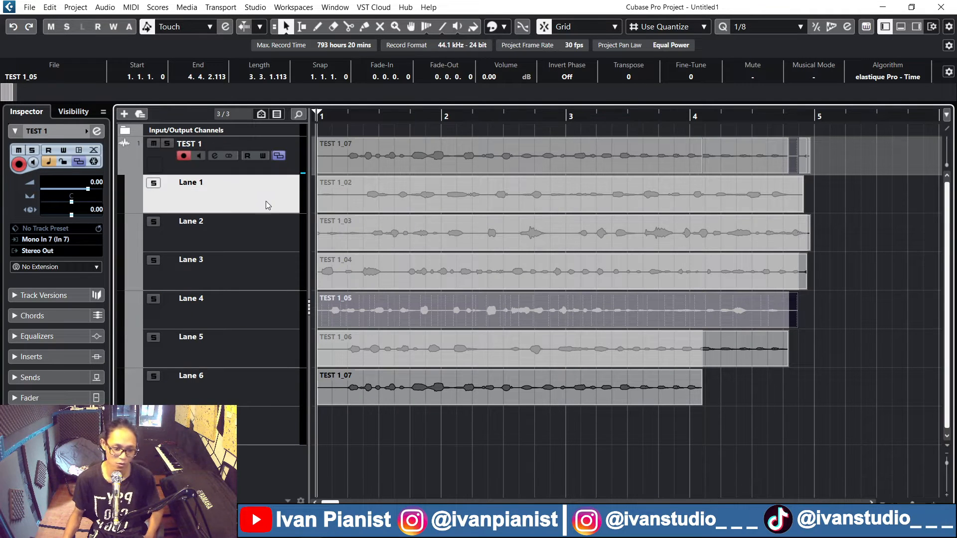
pyautogui.click(154, 183)
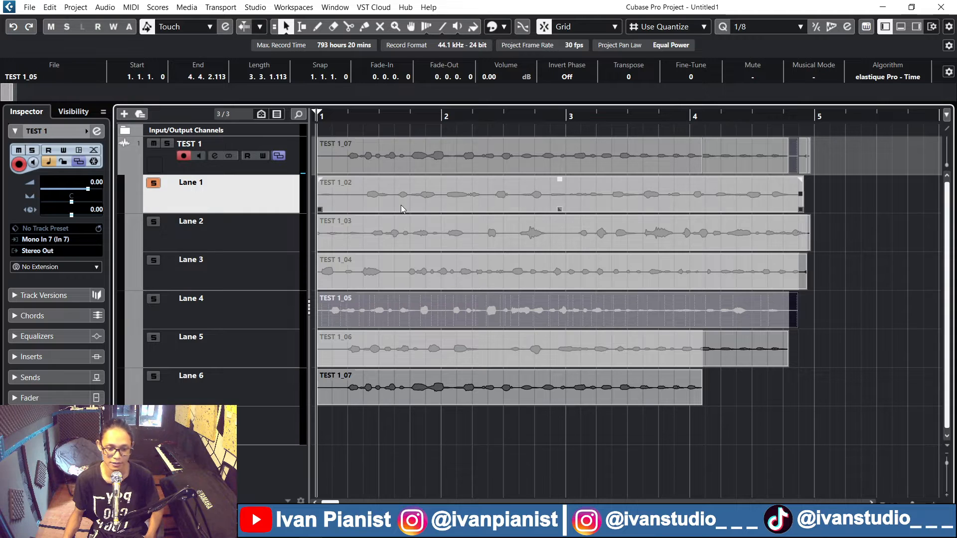
pyautogui.scroll(2, 337, 197)
pyautogui.click(360, 115)
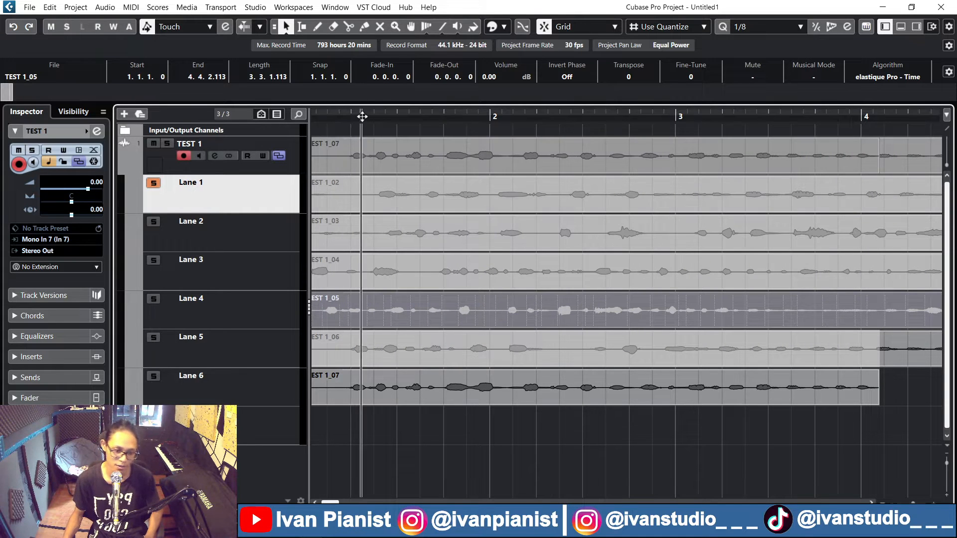
pyautogui.scroll(-2, 473, 182)
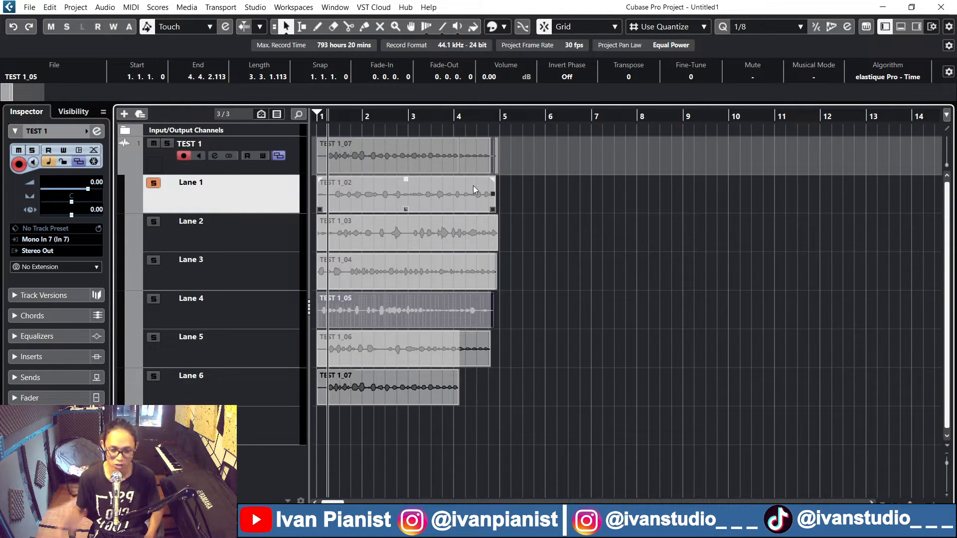
pyautogui.press('space')
pyautogui.scroll(2, 499, 229)
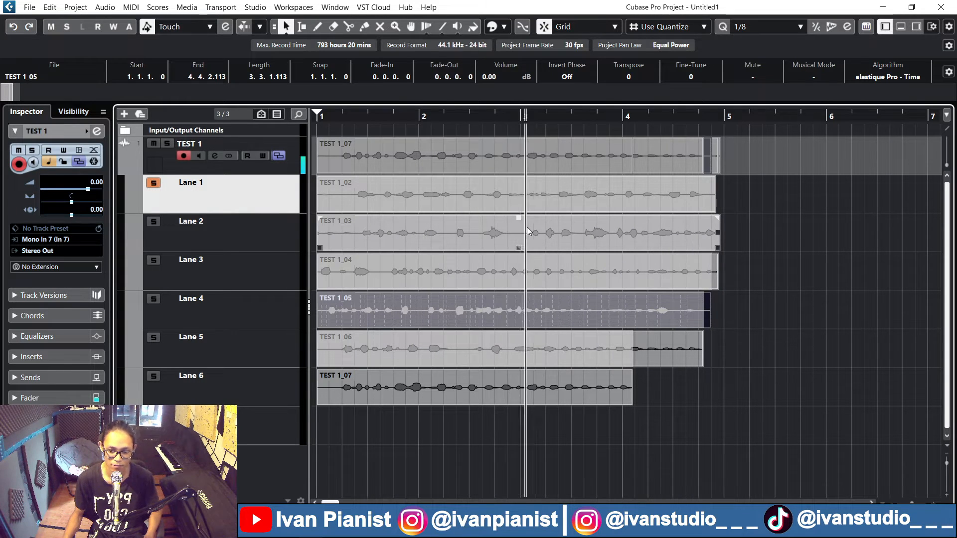
pyautogui.press('space')
# Select the Lane 1 take, solo Lane 6 and play the same passage for comparison
pyautogui.scroll(2, 518, 248)
pyautogui.click(477, 187)
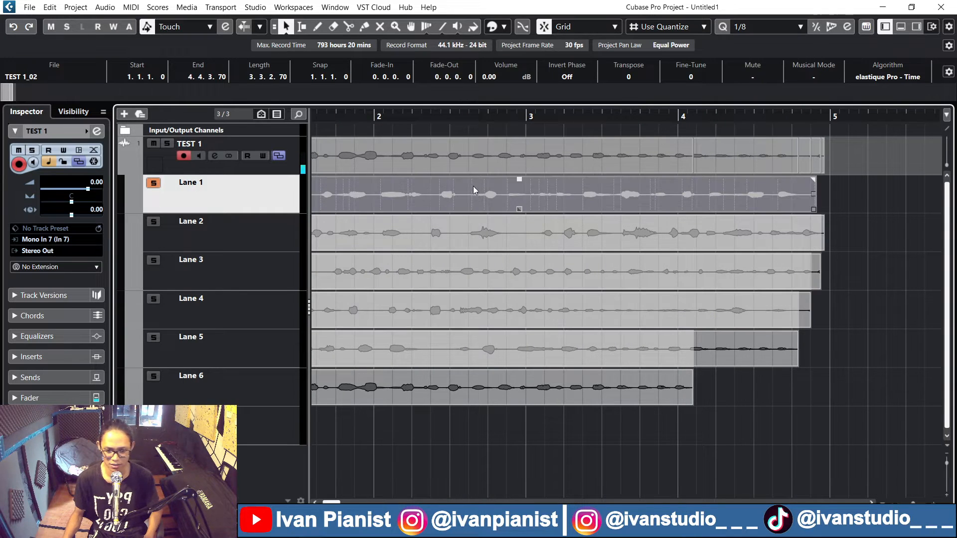
pyautogui.scroll(2, 472, 199)
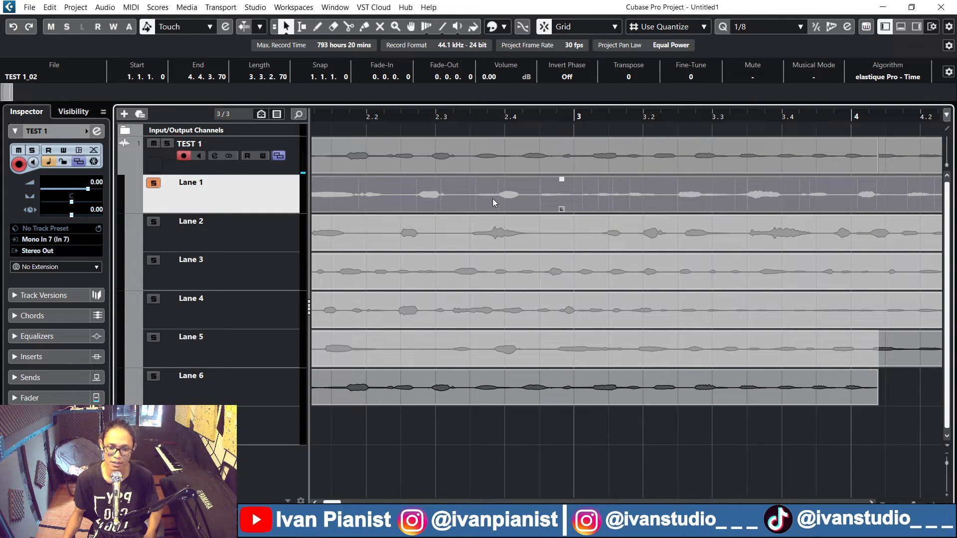
pyautogui.click(153, 376)
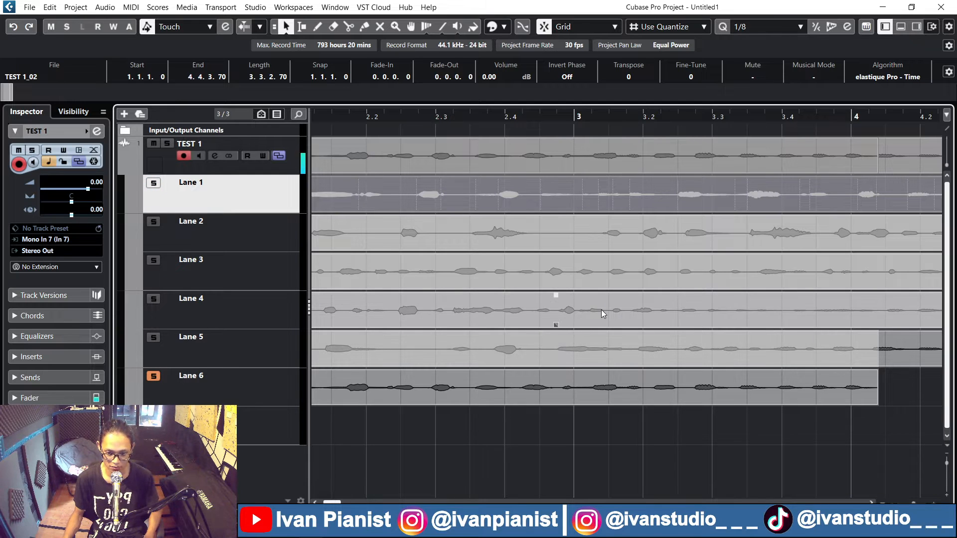
pyautogui.press('space')
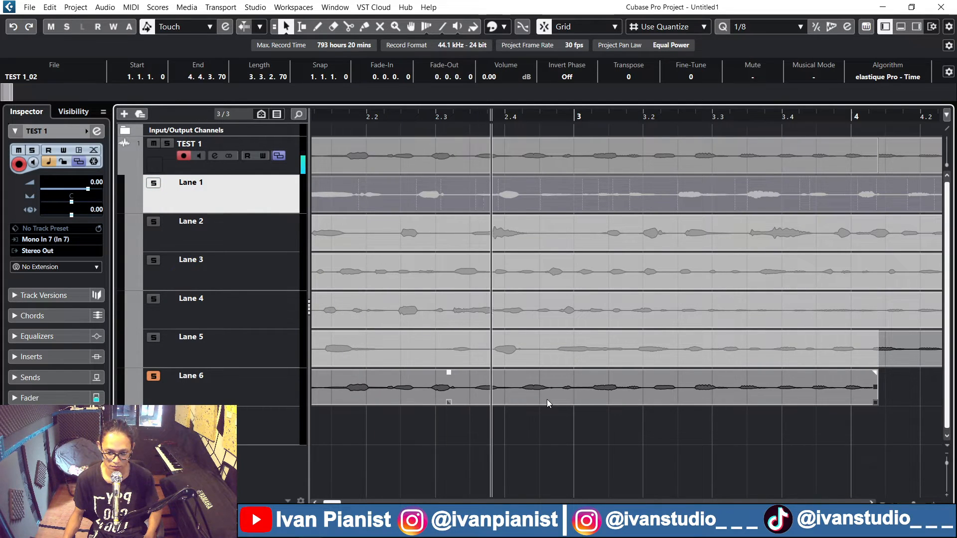
pyautogui.press('space')
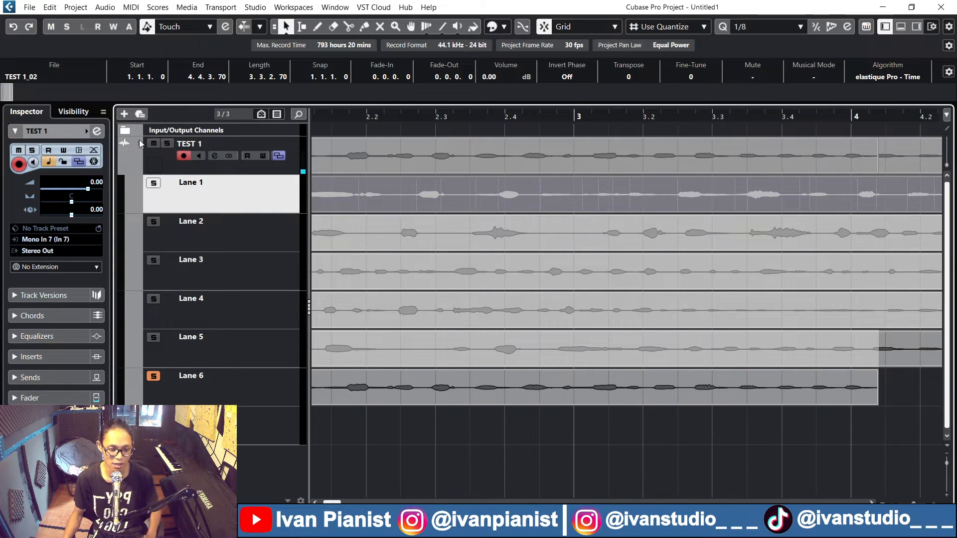
# Solo Lane 1 and split the Lane 6 take at position 2.4 and at bar 3
pyautogui.click(153, 183)
pyautogui.click(473, 420)
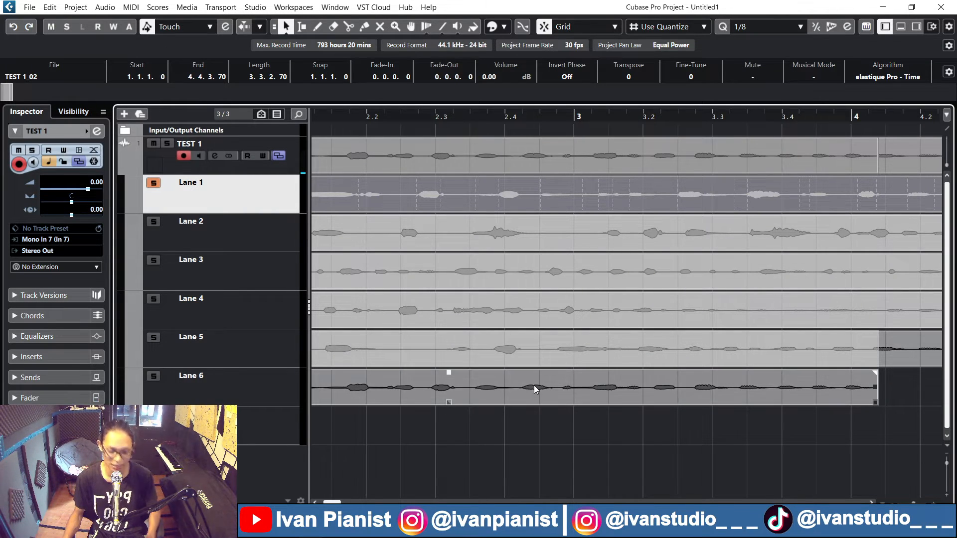
pyautogui.click(518, 394)
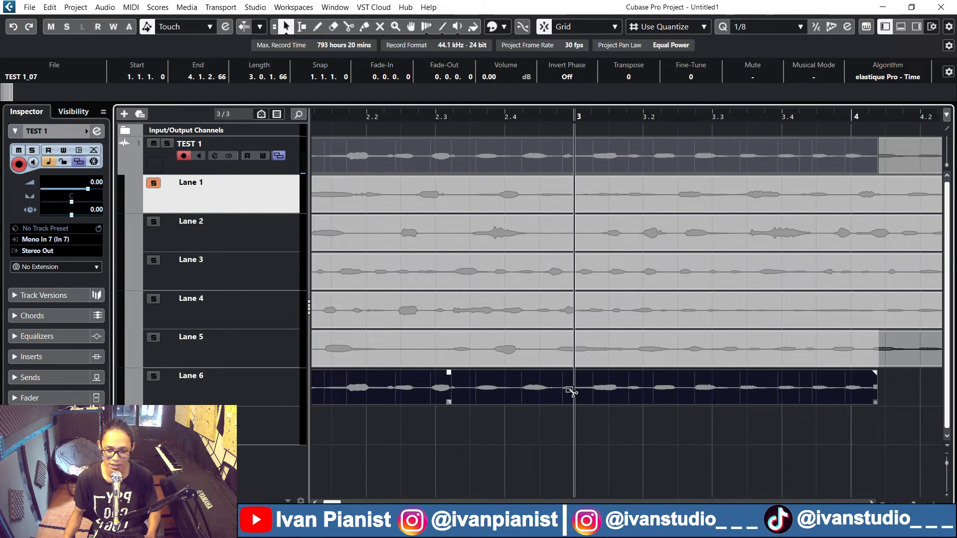
pyautogui.keyDown('alt'); pyautogui.click(507, 388); pyautogui.keyUp('alt')
pyautogui.keyDown('alt'); pyautogui.click(573, 383); pyautogui.keyUp('alt')
# Move the split section between 2.4 and bar 3 from Lane 6 to Lane 1 and place the playback cursor at bar 2
pyautogui.click(543, 387)
pyautogui.moveTo(543, 387); pyautogui.dragTo(539, 193)
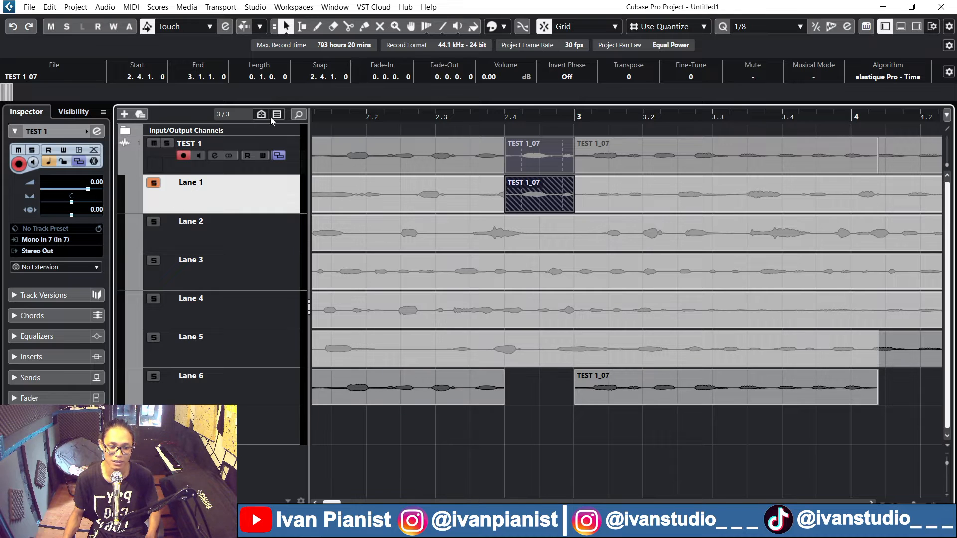
pyautogui.scroll(-4, 337, 123)
pyautogui.click(321, 114)
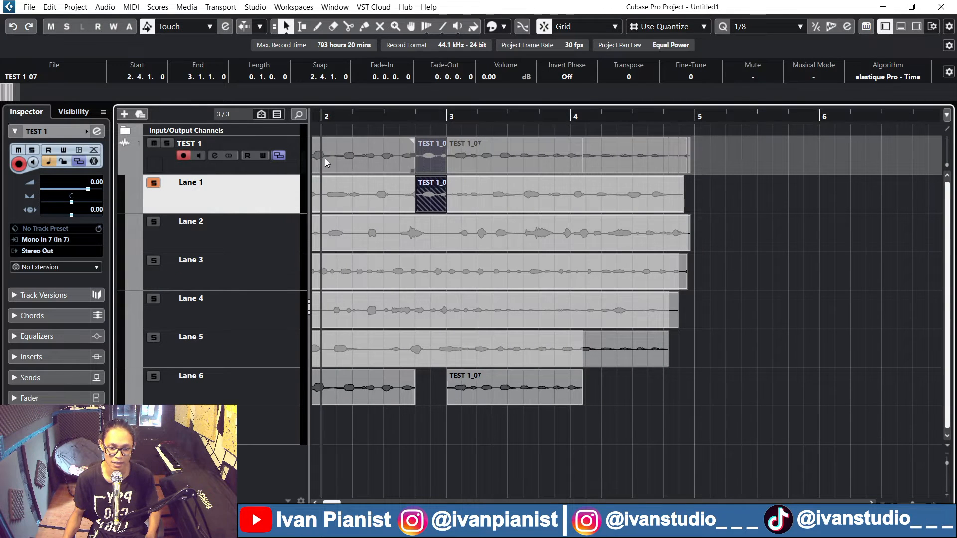
# Extend both edges of the section moved to Lane 1 so it spans from 2.3.3 to 3.3.3
pyautogui.press('h')
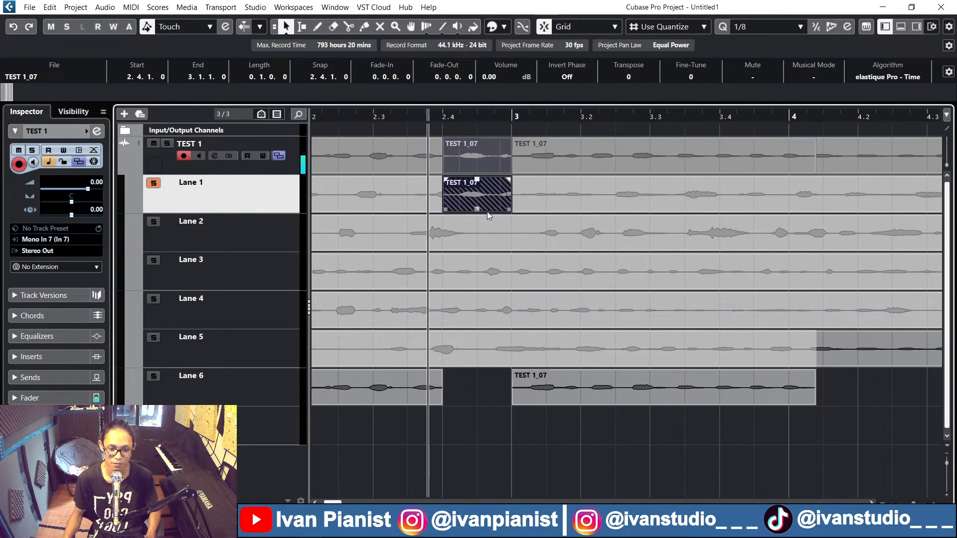
pyautogui.press('space')
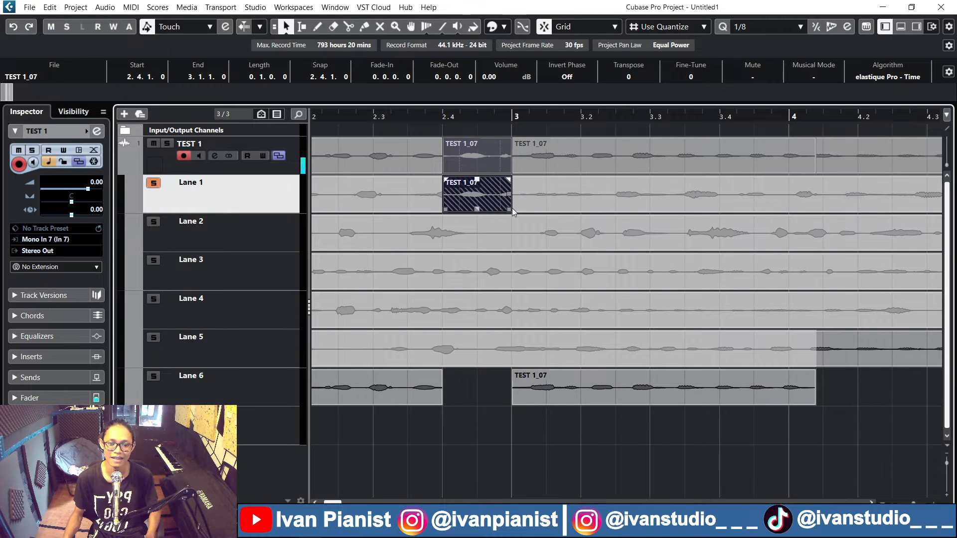
pyautogui.moveTo(510, 207); pyautogui.dragTo(684, 207)
pyautogui.moveTo(444, 208); pyautogui.dragTo(409, 208)
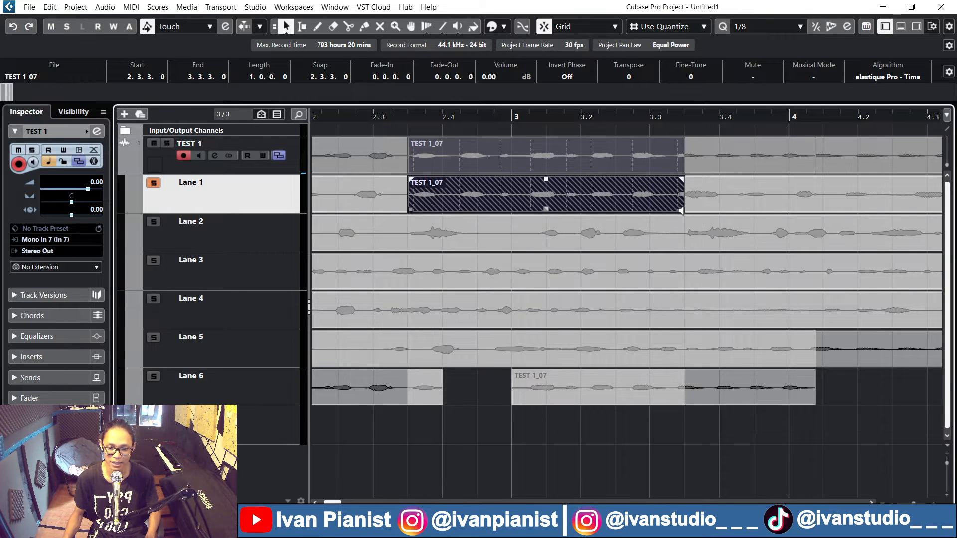
# Play the edited Lane 1 take from the start of bar 1 and deselect the extended section
pyautogui.press('space')
pyautogui.press('g')
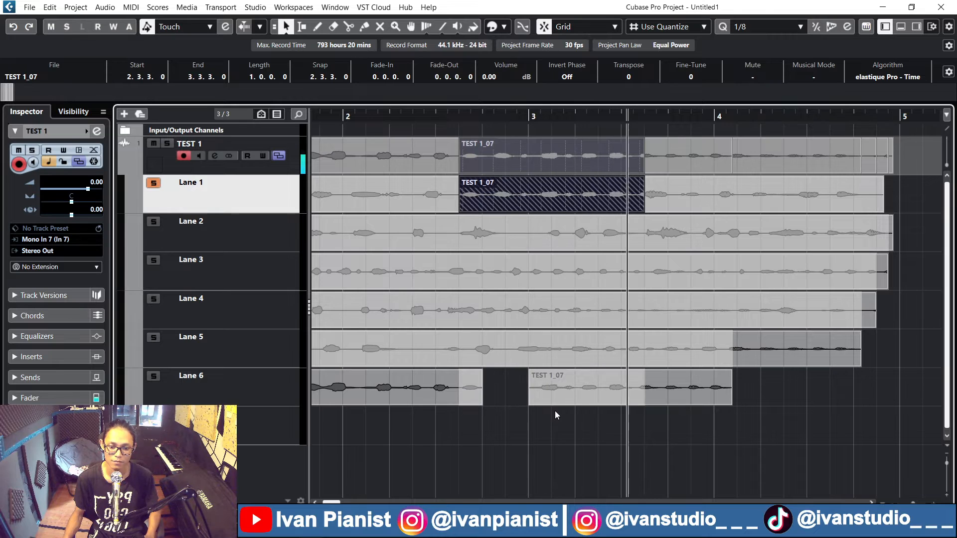
pyautogui.press('g')
pyautogui.press('g')
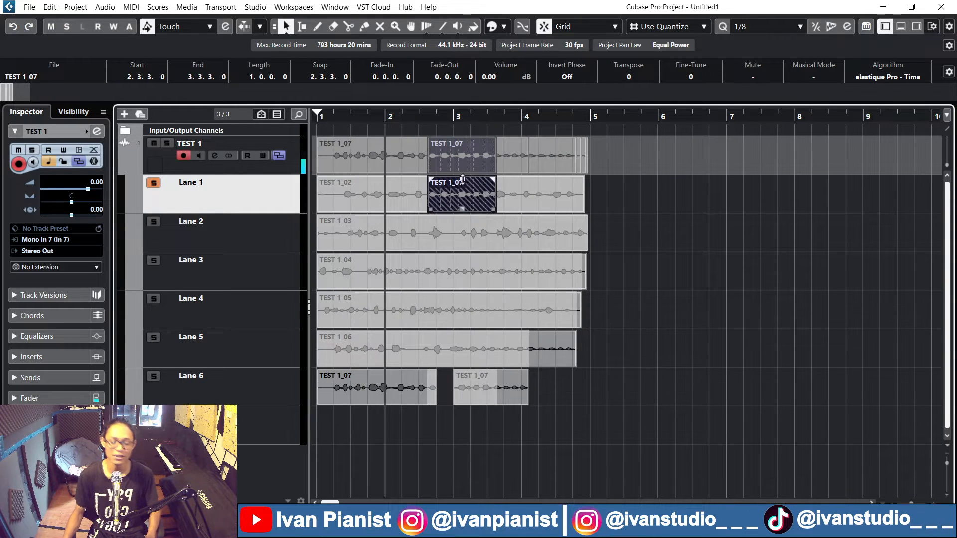
pyautogui.click(332, 115)
pyautogui.press('h')
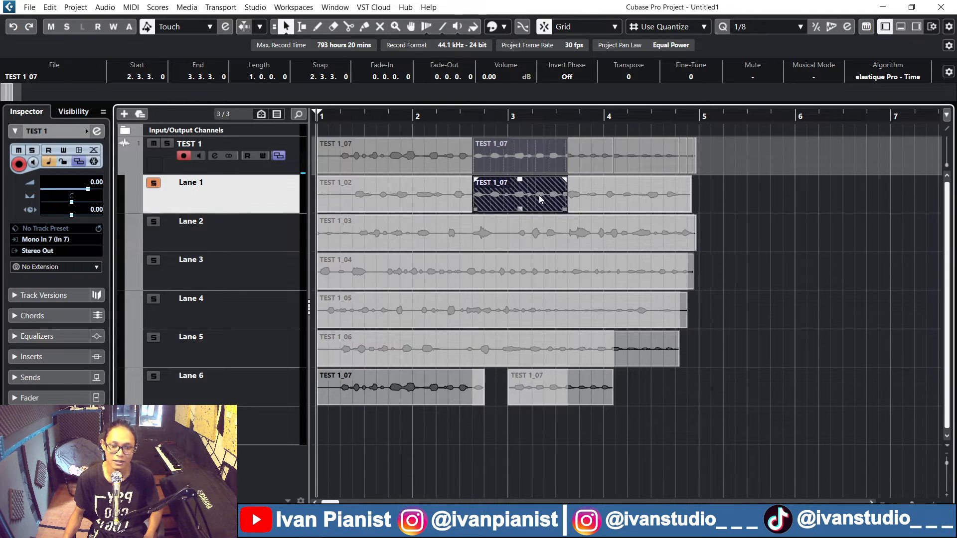
pyautogui.press('space')
pyautogui.click(854, 356)
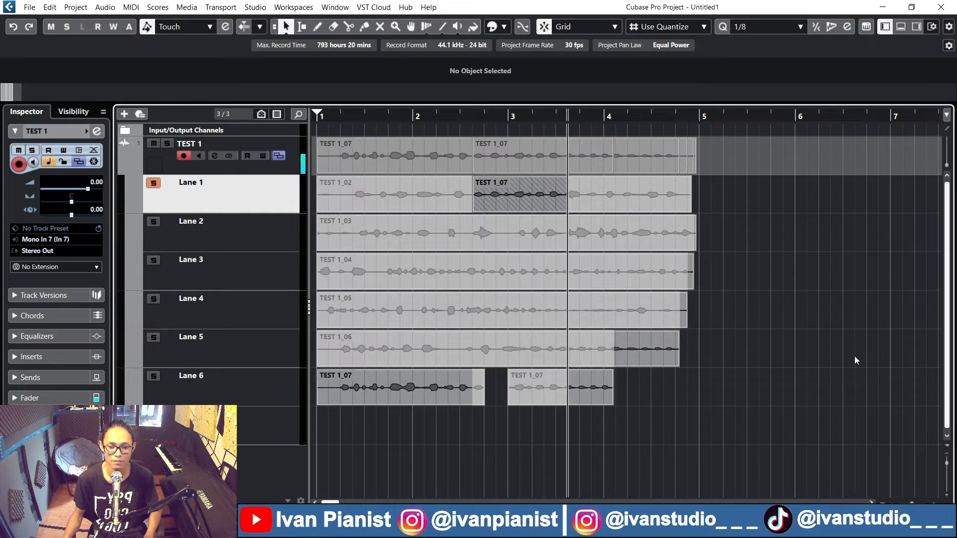
# Trim the end of the Lane 1 section crossing bar 3 back to 3.3.1.105 and stop playback
pyautogui.scroll(3, 573, 205)
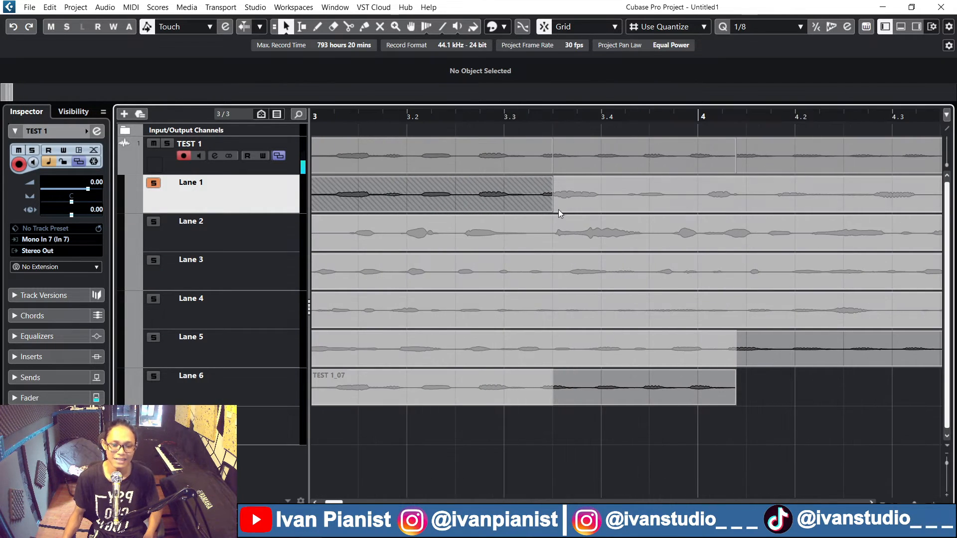
pyautogui.moveTo(551, 213); pyautogui.dragTo(521, 215)
pyautogui.scroll(-3, 536, 275)
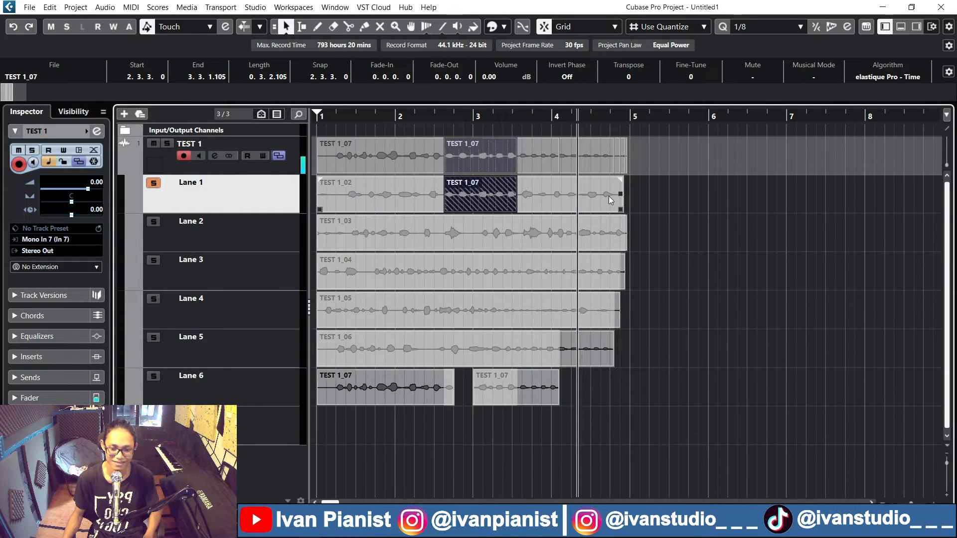
pyautogui.press('space')
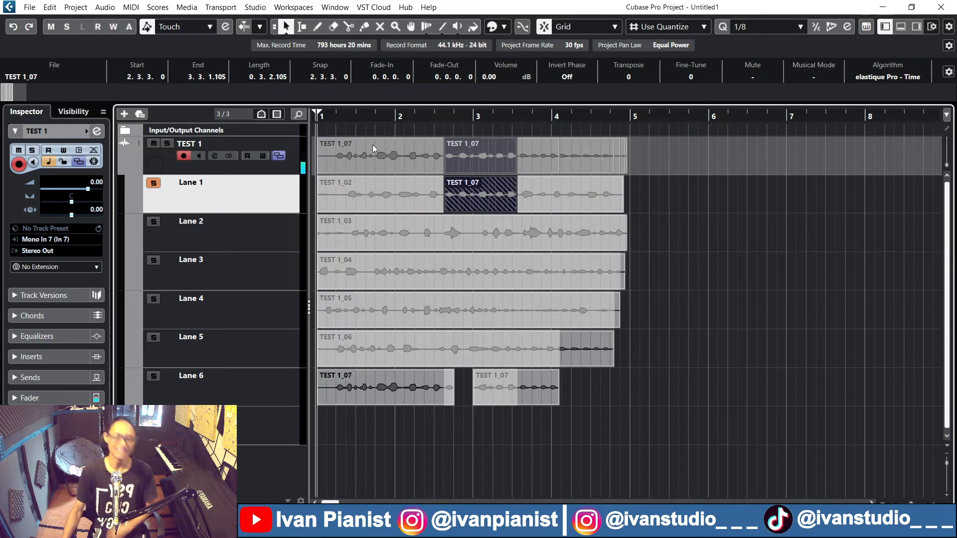
# Move the Lane 4 section between 1.4.3 and 2.3 to Lane 1 and resize it to span 1.4.1.59 to 2.3.2.21
pyautogui.press('h')
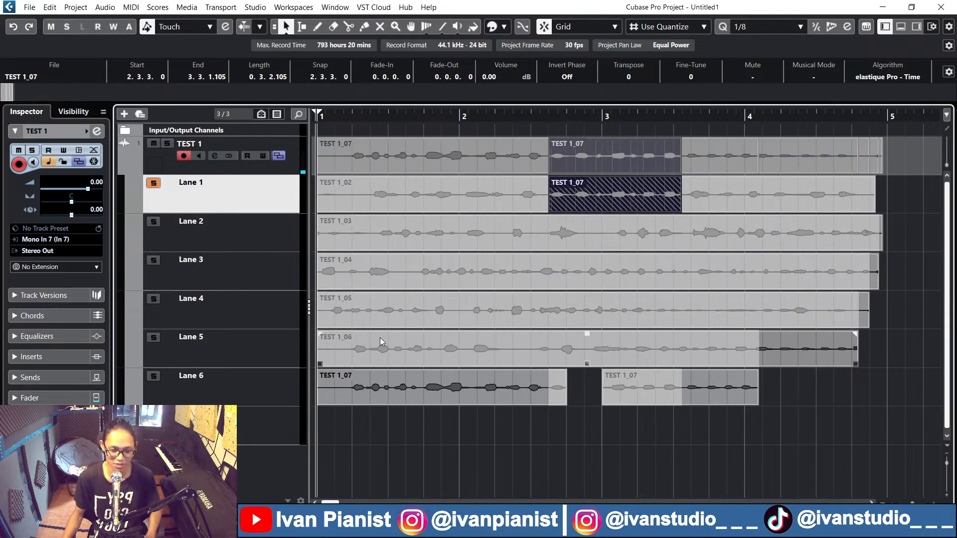
pyautogui.press('h')
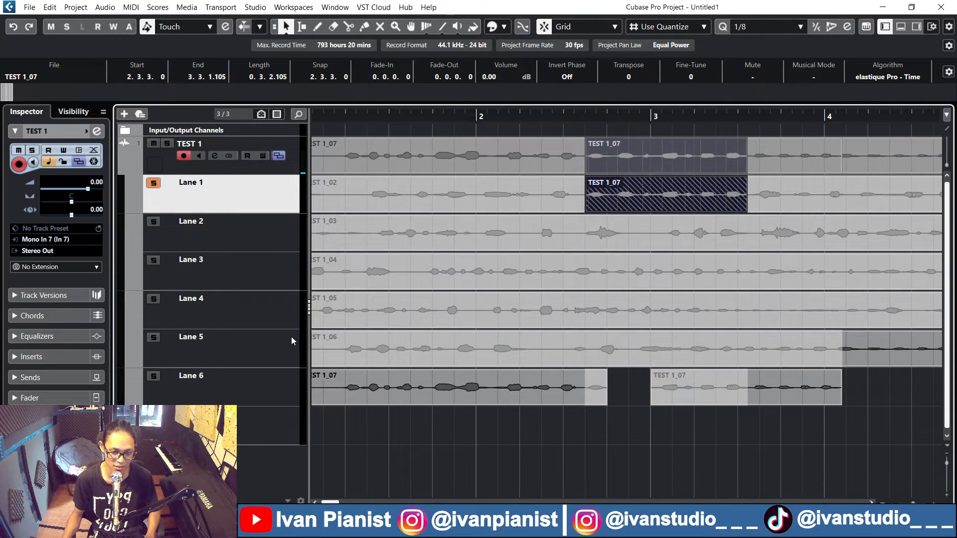
pyautogui.click(285, 316)
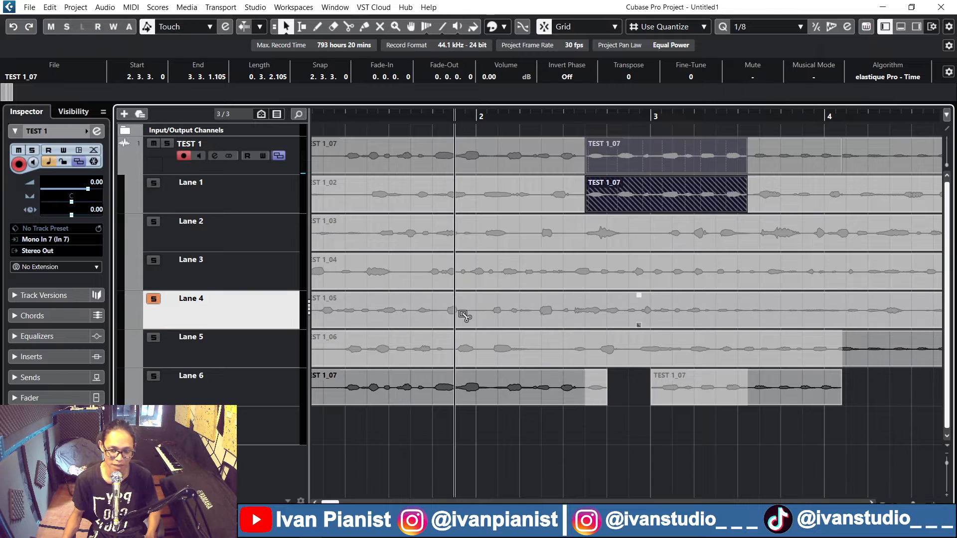
pyautogui.moveTo(455, 322); pyautogui.dragTo(433, 211)
pyautogui.click(504, 312)
pyautogui.scroll(1, 449, 214)
pyautogui.moveTo(619, 201); pyautogui.dragTo(638, 201)
pyautogui.scroll(-4, 574, 289)
# Solo Lane 1 and play the combined take with the section added from Lane 4
pyautogui.press('space')
pyautogui.click(149, 183)
pyautogui.scroll(3, 445, 321)
pyautogui.press('space')
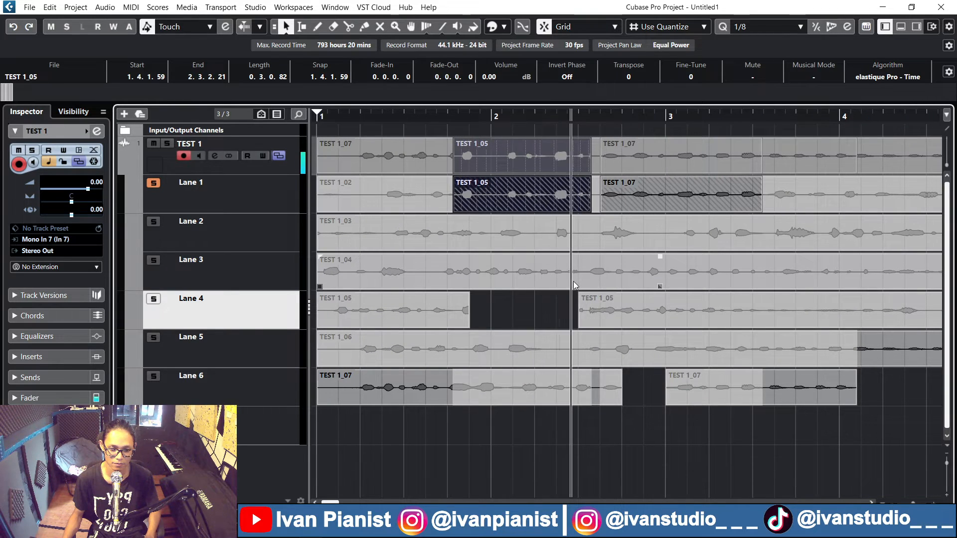
# Trim the TEST 1_05 section in Lane 1 to start at 1.4.4.117 and end at 2.3.1.79
pyautogui.scroll(2, 584, 211)
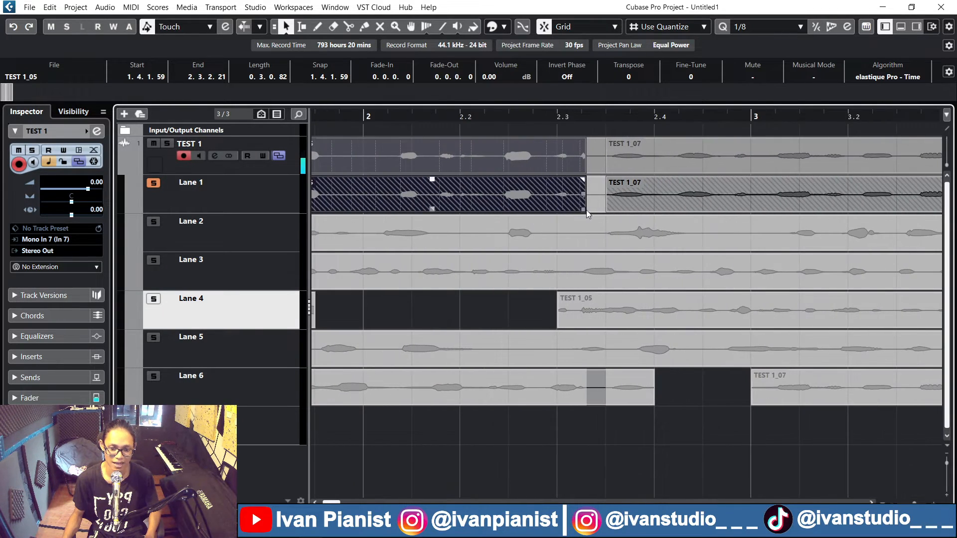
pyautogui.moveTo(583, 210)
pyautogui.mouseDown()
pyautogui.moveTo(605, 214)
pyautogui.moveTo(534, 213)
pyautogui.moveTo(605, 213)
pyautogui.moveTo(573, 212)
pyautogui.mouseUp()
pyautogui.hscroll(-3, 572, 220)
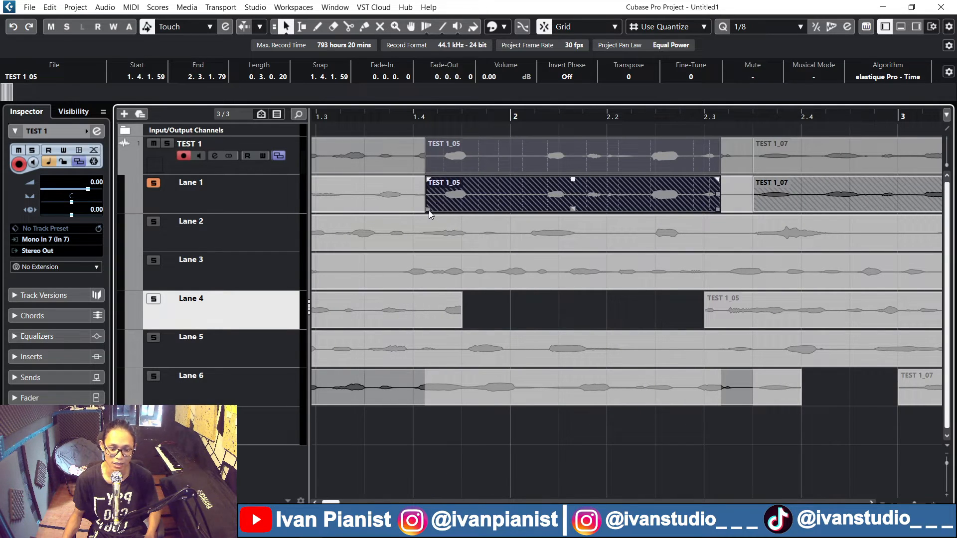
pyautogui.moveTo(429, 211); pyautogui.dragTo(511, 207)
# Play the combined Lane 1 take from bar 1, stop it, and hide and reshow the track's lanes
pyautogui.press('g')
pyautogui.press('g')
pyautogui.press('space')
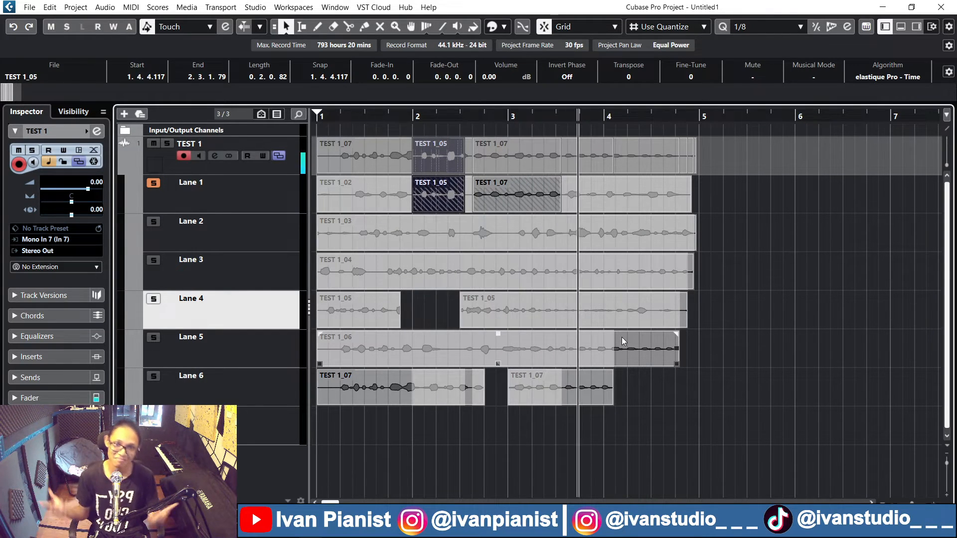
pyautogui.press('space')
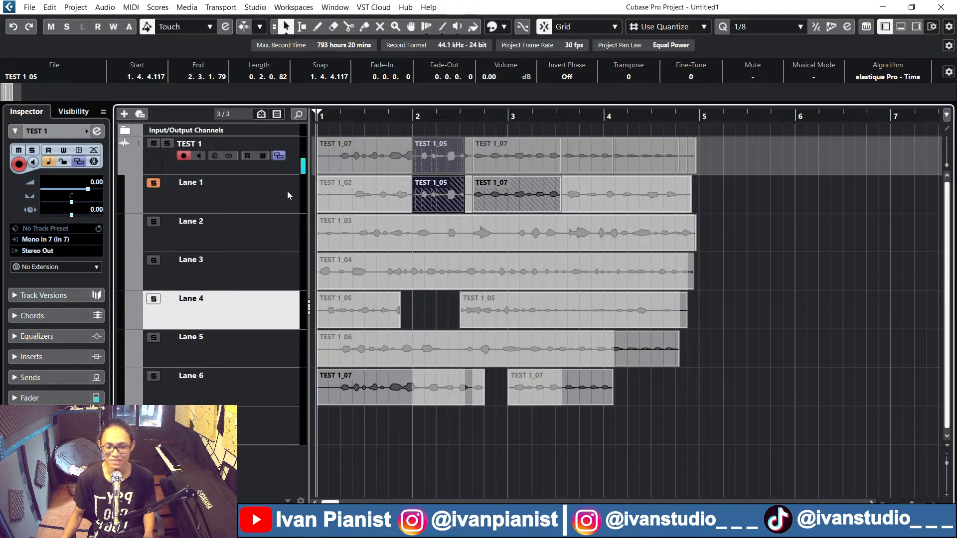
pyautogui.click(278, 156)
pyautogui.click(279, 155)
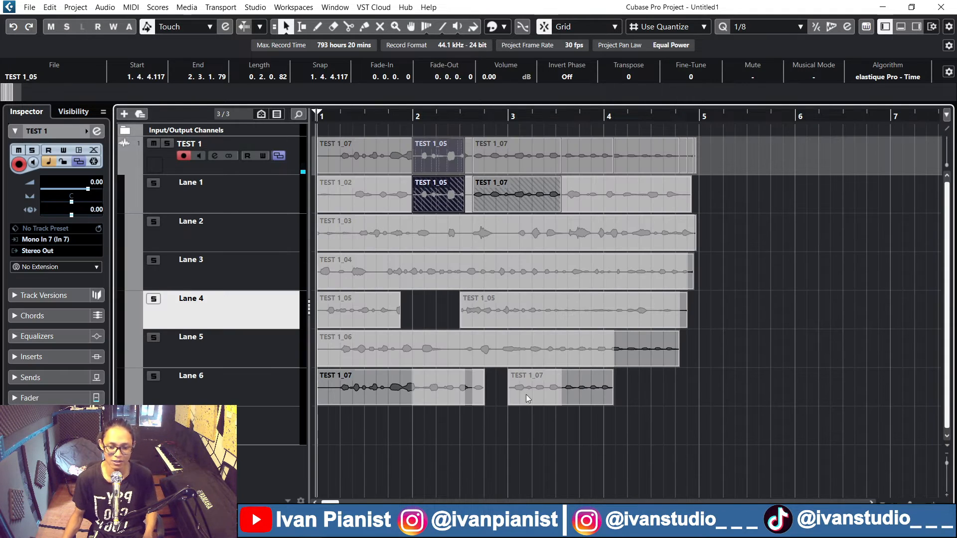
# Delete all takes in Lanes 2 to 6 and undo the deletion
pyautogui.moveTo(791, 448); pyautogui.dragTo(354, 249)
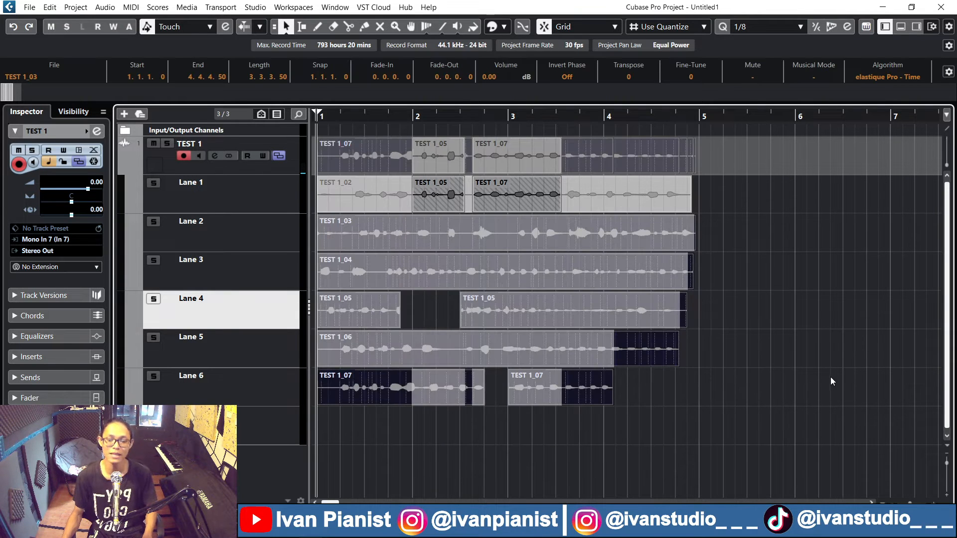
pyautogui.press('Delete')
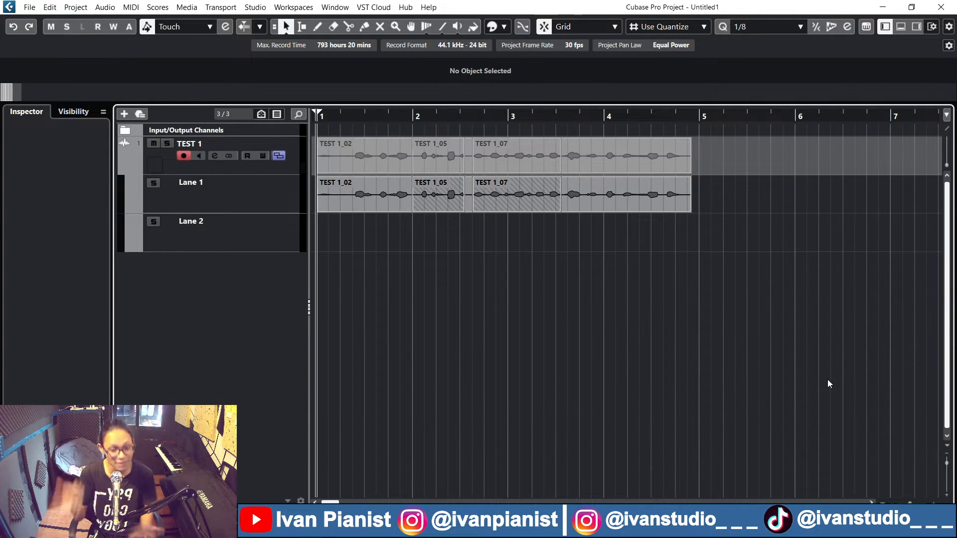
pyautogui.hotkey('ctrl', 'z')
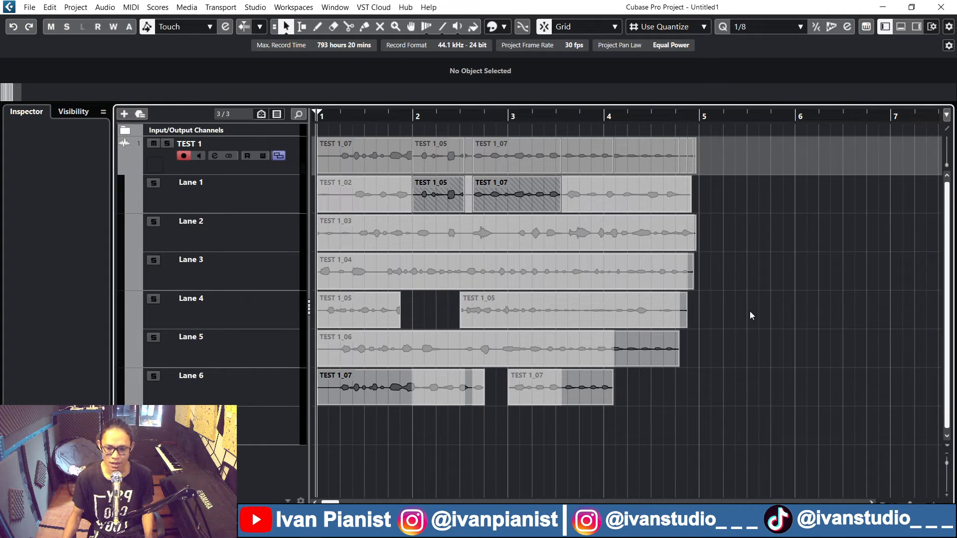
# Mute all takes in Lanes 2 to 6 together with the Mute tool
pyautogui.rightClick(739, 271)
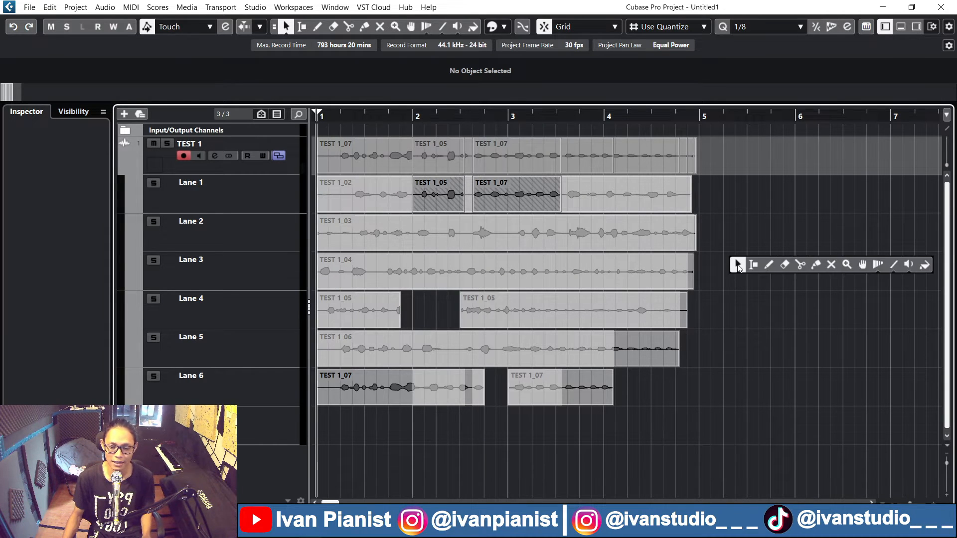
pyautogui.click(831, 265)
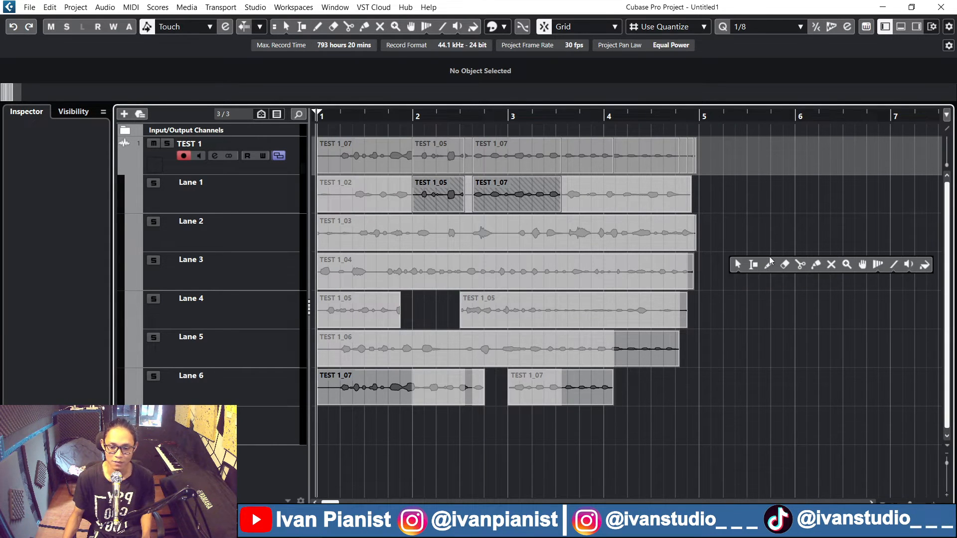
pyautogui.click(830, 265)
pyautogui.rightClick(734, 254)
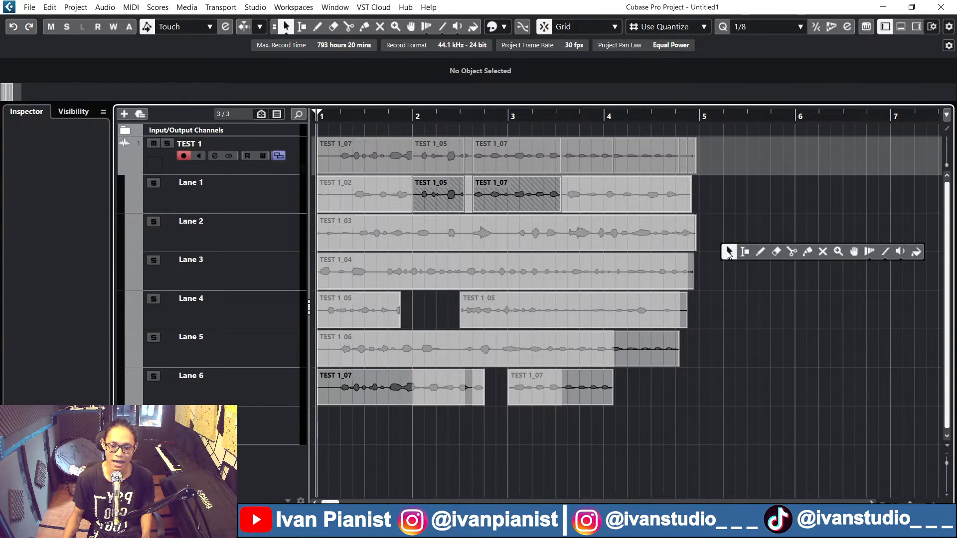
pyautogui.click(823, 252)
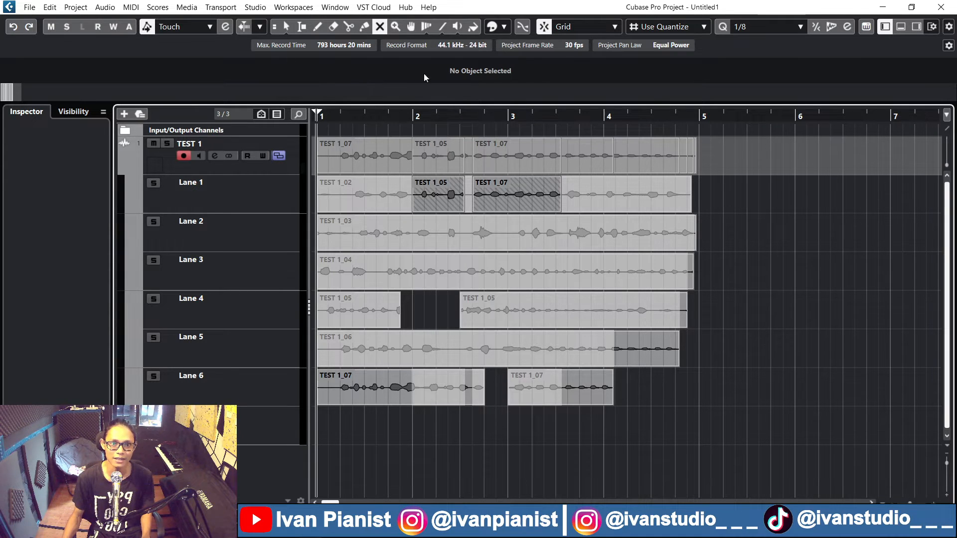
pyautogui.click(286, 27)
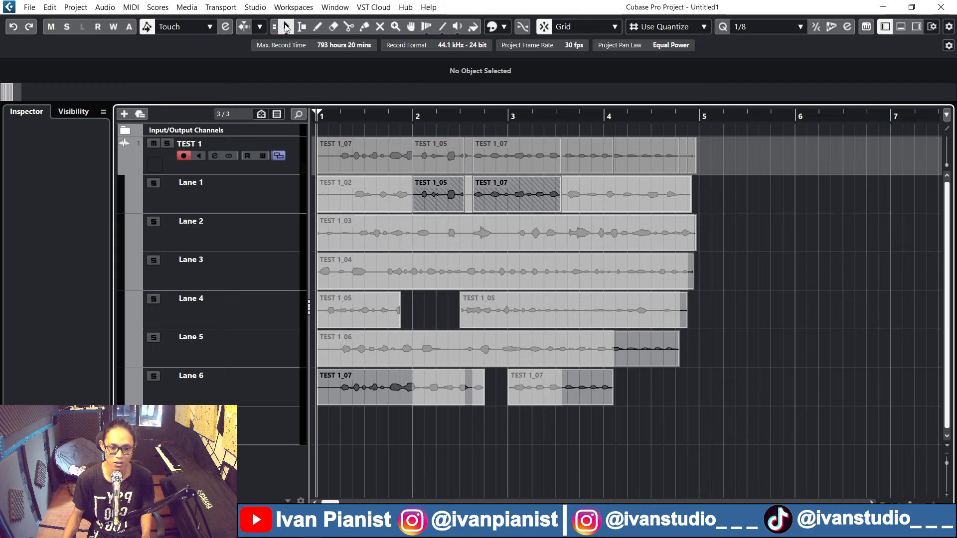
pyautogui.click(380, 27)
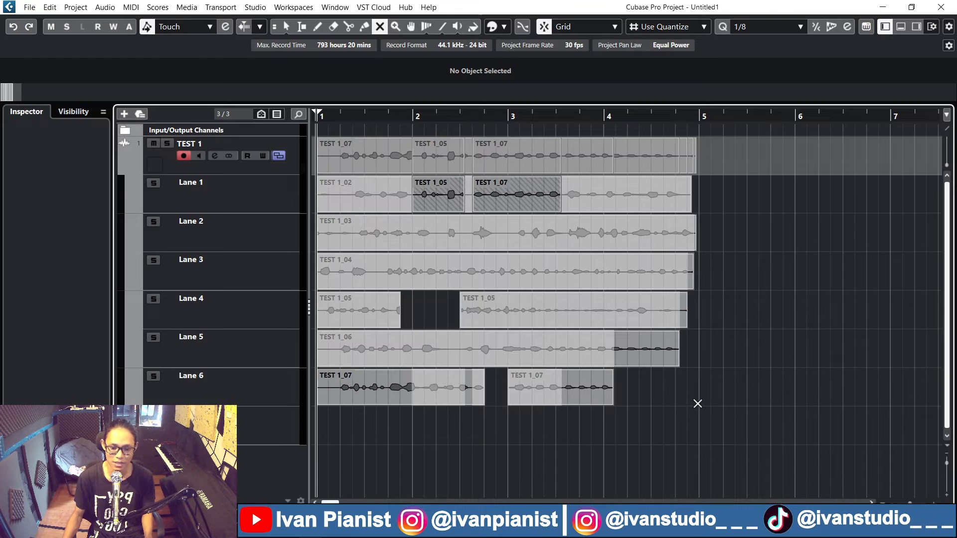
pyautogui.moveTo(697, 403); pyautogui.dragTo(319, 222)
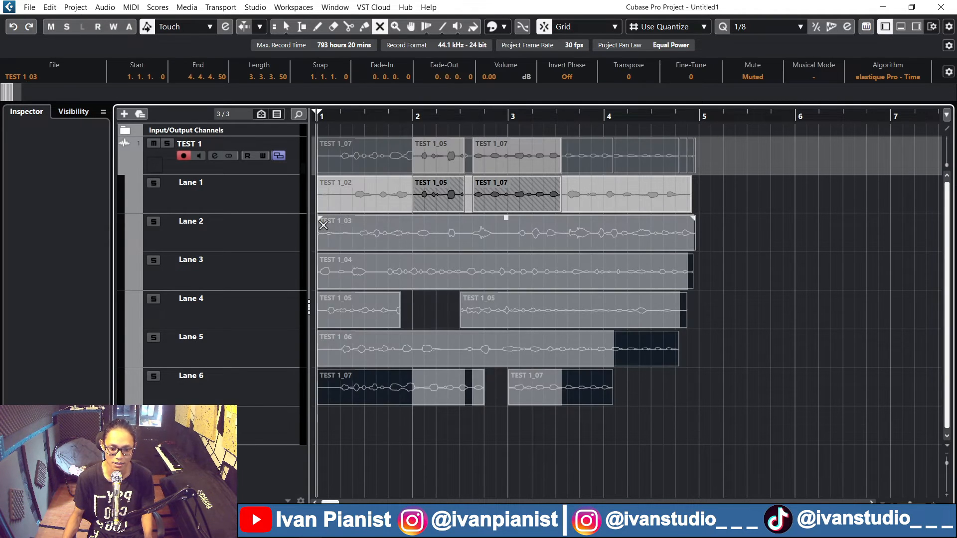
# Unmute the Lane 2 take and return to the Object Selection tool
pyautogui.click(380, 238)
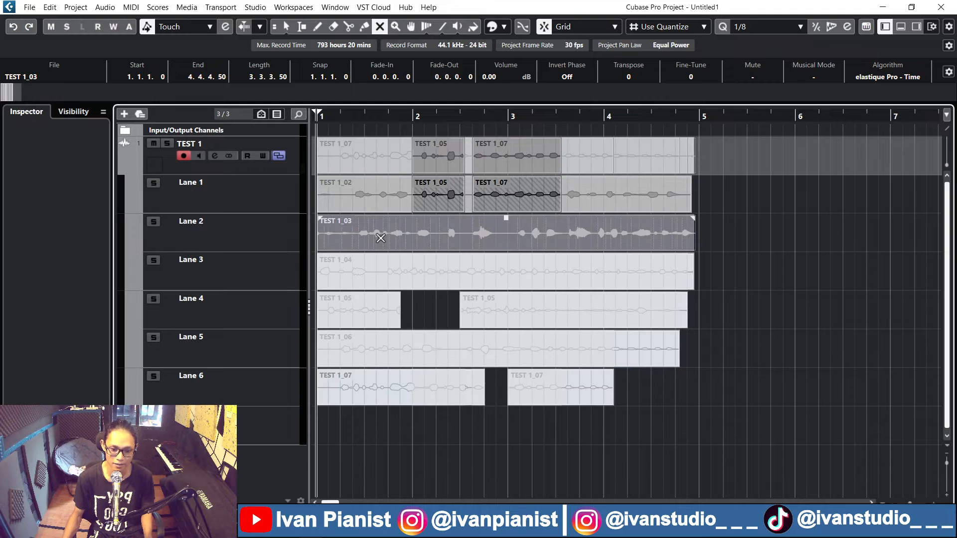
pyautogui.rightClick(794, 323)
pyautogui.click(758, 316)
pyautogui.click(739, 352)
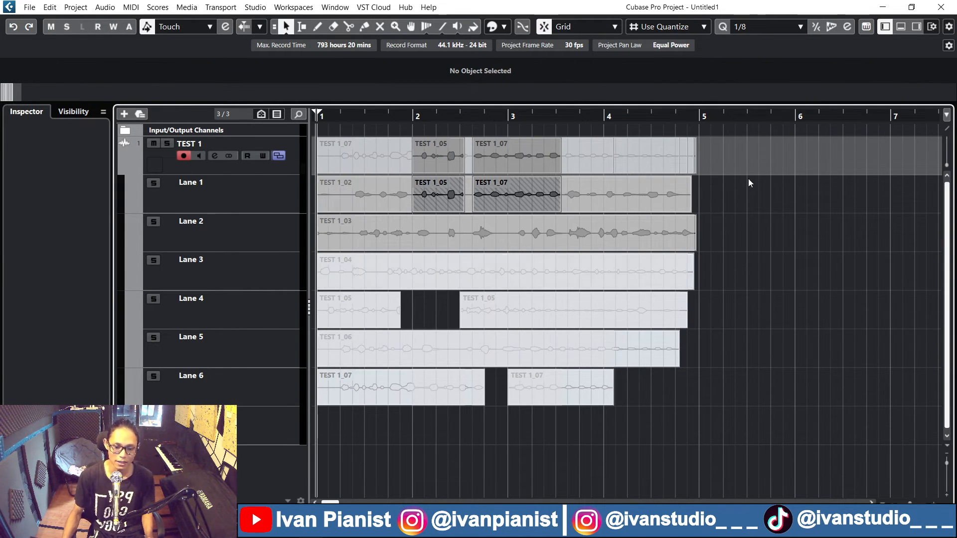
# Mute the Lane 2 take with the Mute tool and switch back to the Object Selection tool
pyautogui.rightClick(751, 223)
pyautogui.click(837, 221)
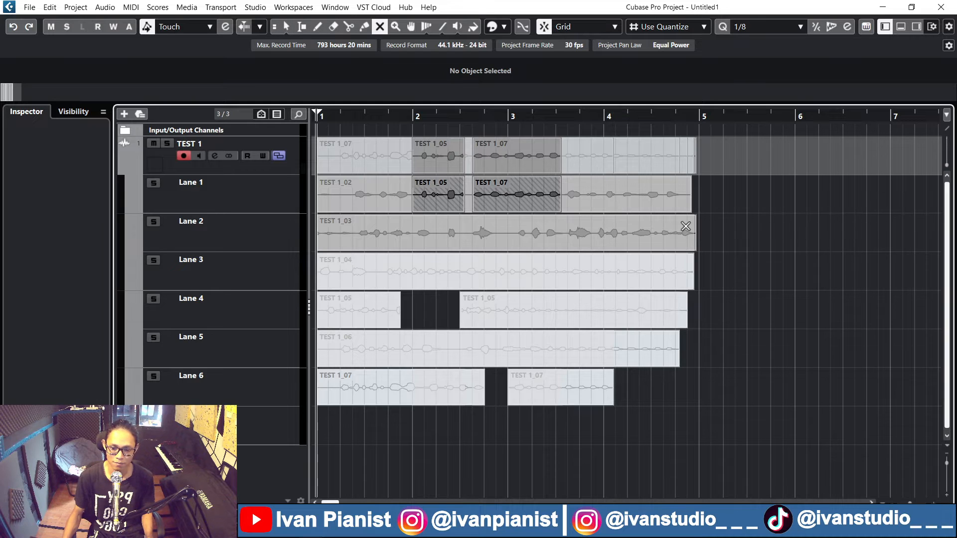
pyautogui.click(519, 237)
pyautogui.rightClick(757, 213)
pyautogui.click(760, 211)
pyautogui.click(761, 222)
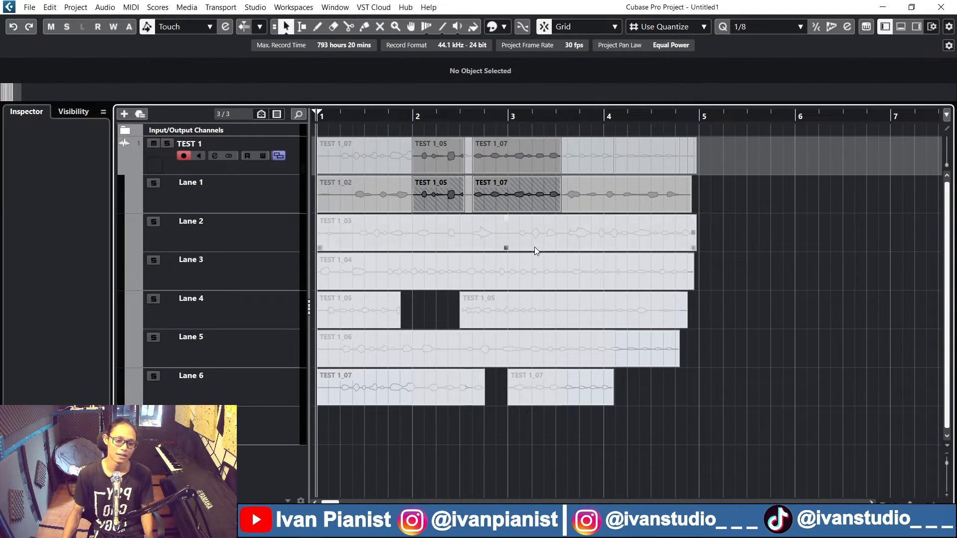
# Select Lane 1 and briefly play the track with the takes in the other lanes muted
pyautogui.click(273, 223)
pyautogui.click(279, 384)
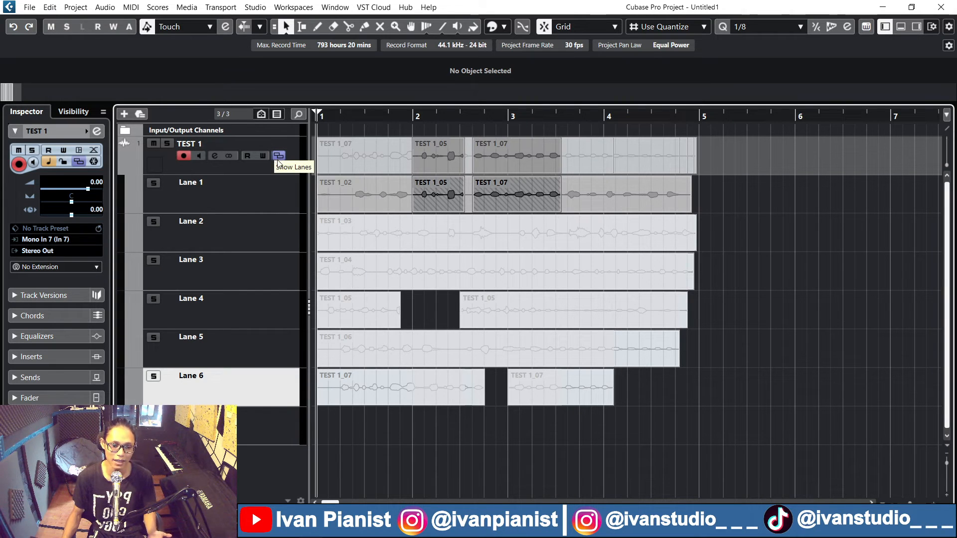
pyautogui.click(276, 194)
pyautogui.press('space')
pyautogui.press('space')
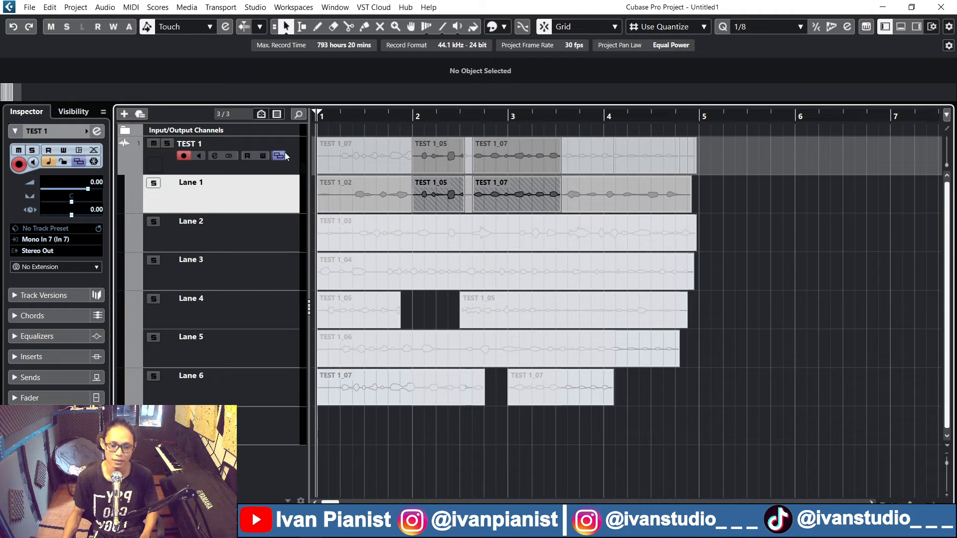
# Delete all the muted takes in Lanes 2 to 6, keeping only the combined take in Lane 1
pyautogui.click(279, 156)
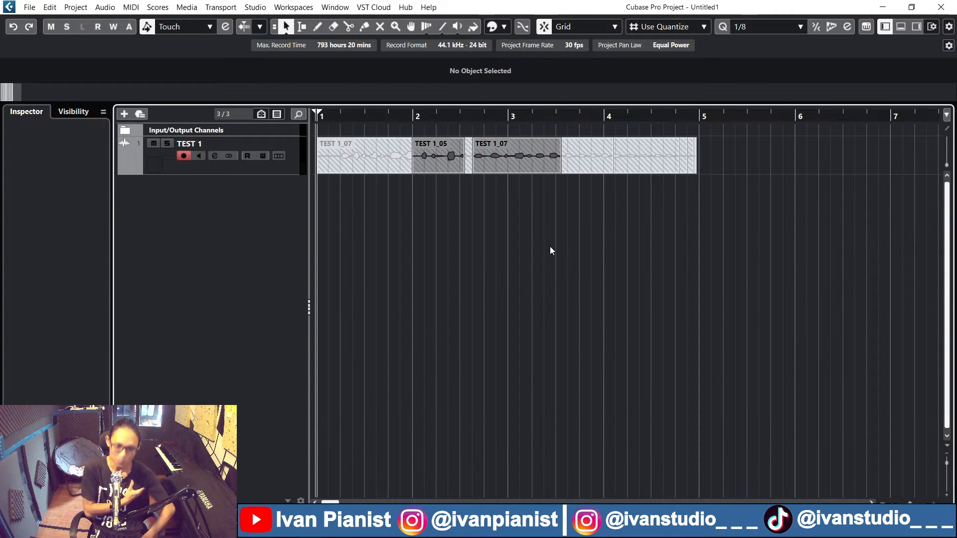
pyautogui.click(278, 155)
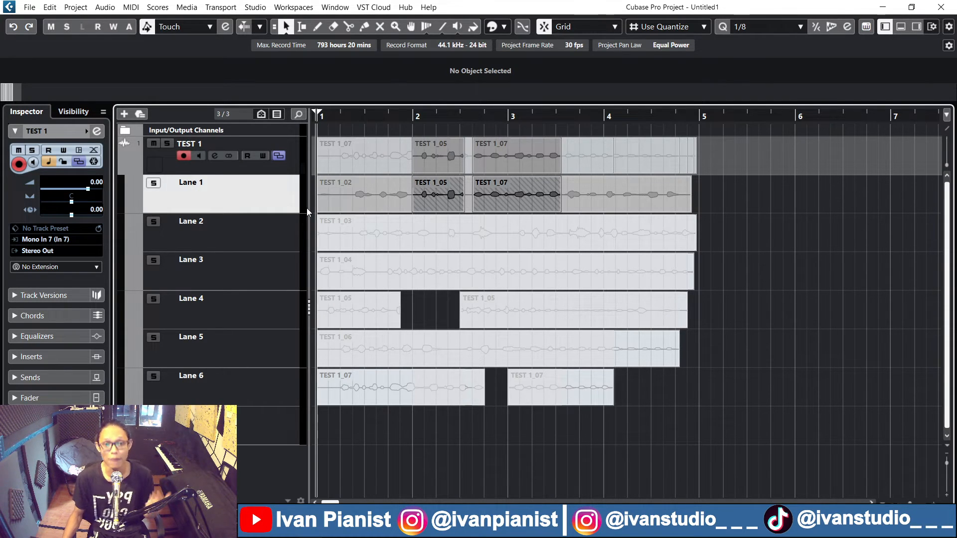
pyautogui.rightClick(713, 315)
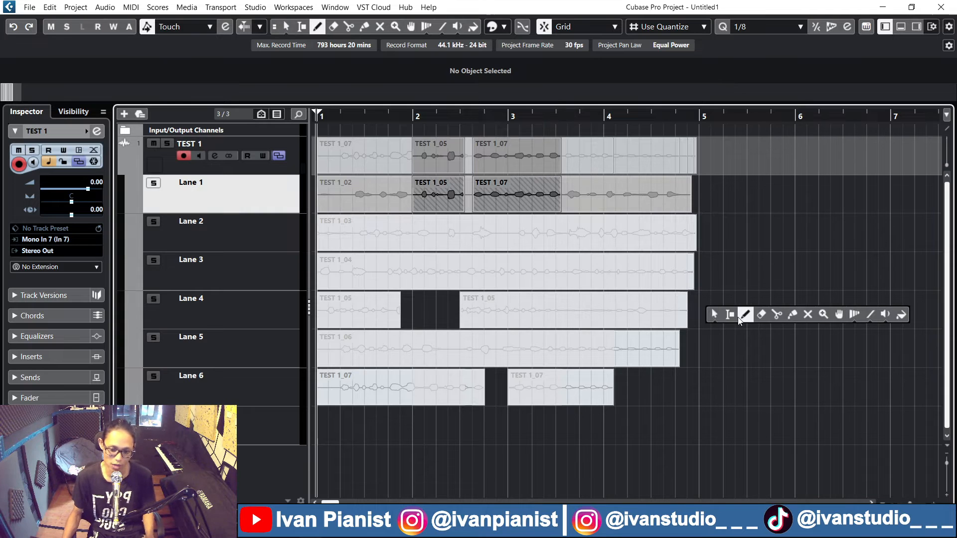
pyautogui.click(714, 315)
pyautogui.moveTo(729, 454); pyautogui.dragTo(371, 232)
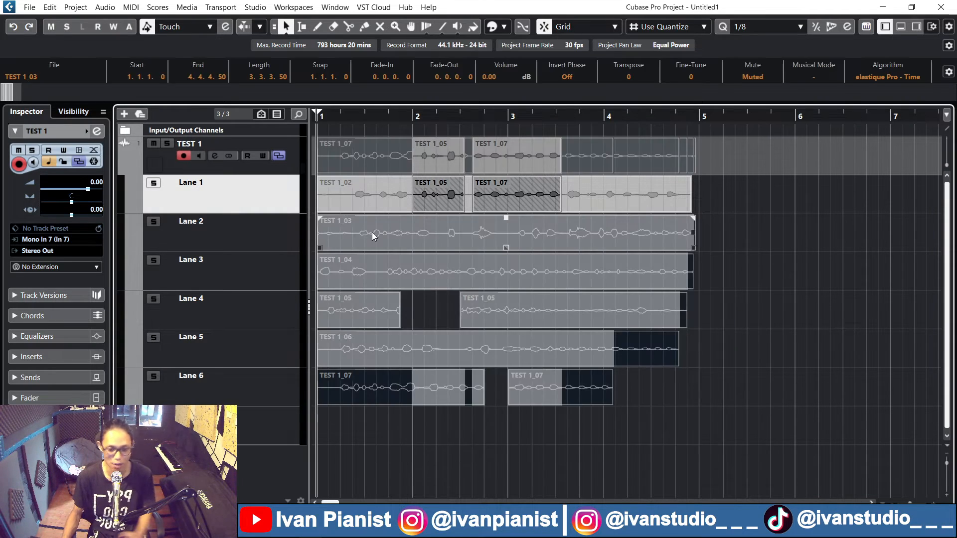
pyautogui.press('Delete')
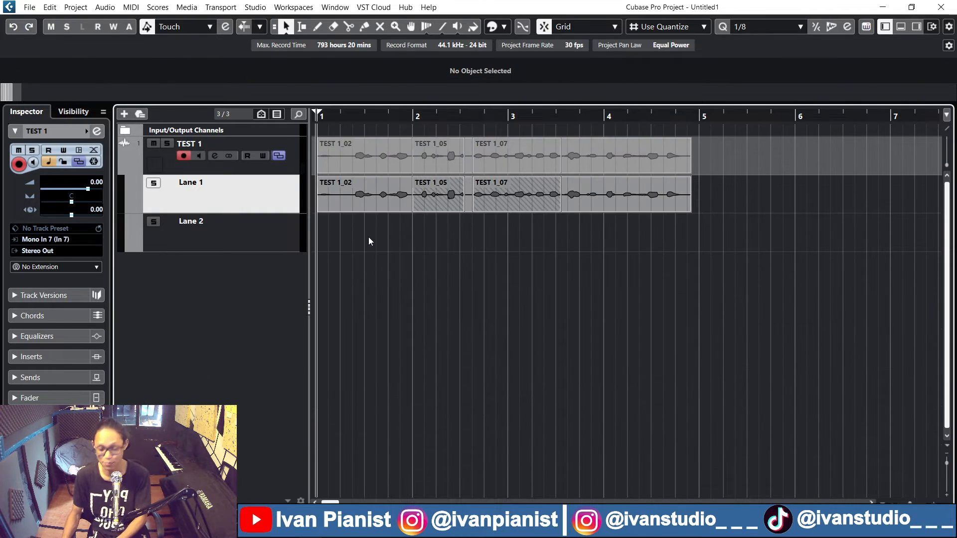
# Hide the lanes of the TEST 1 track, play the combined take briefly, and increase the track height
pyautogui.click(278, 157)
pyautogui.press('space')
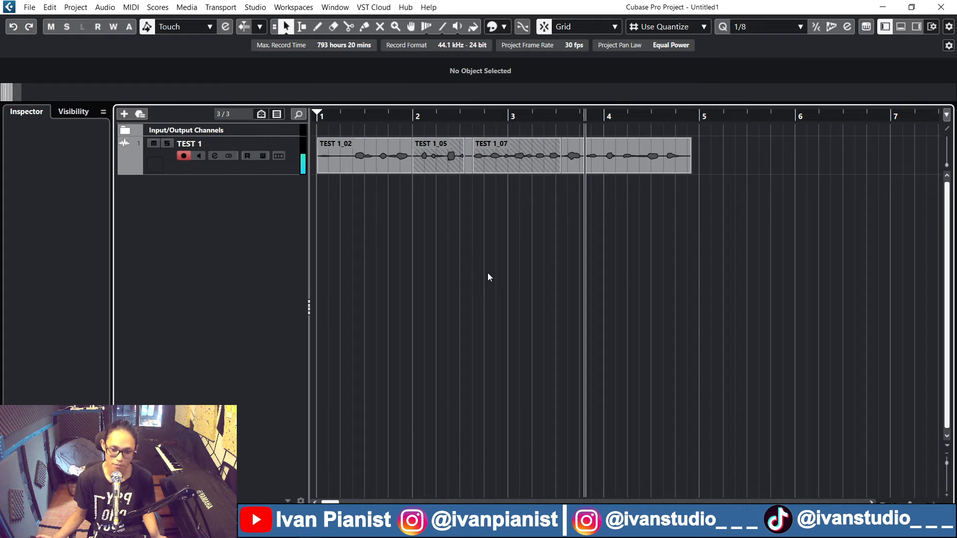
pyautogui.press('space')
pyautogui.moveTo(946, 463); pyautogui.dragTo(946, 468)
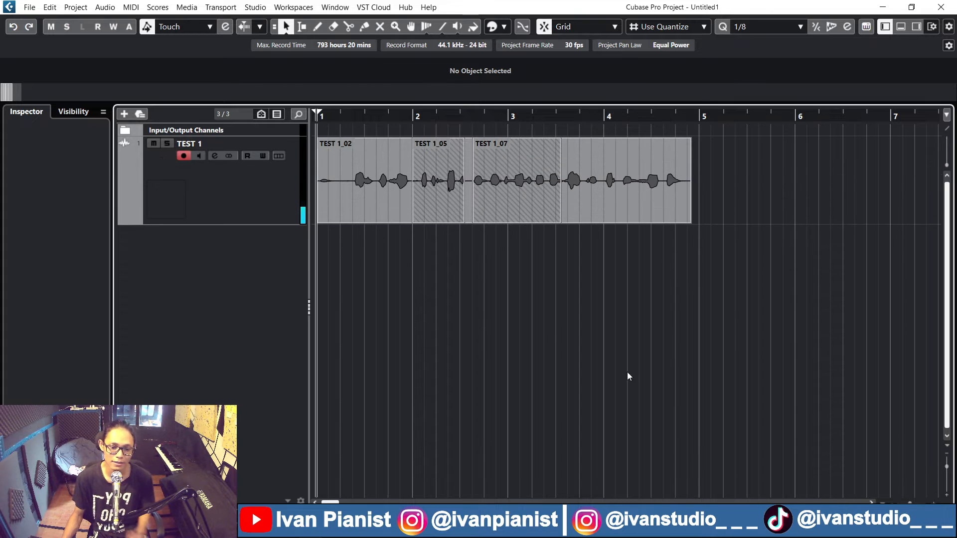
# Show the lanes of TEST 1 to check the combined sections in Lane 1, and hide the lanes again
pyautogui.press('h')
pyautogui.press('h')
pyautogui.click(278, 156)
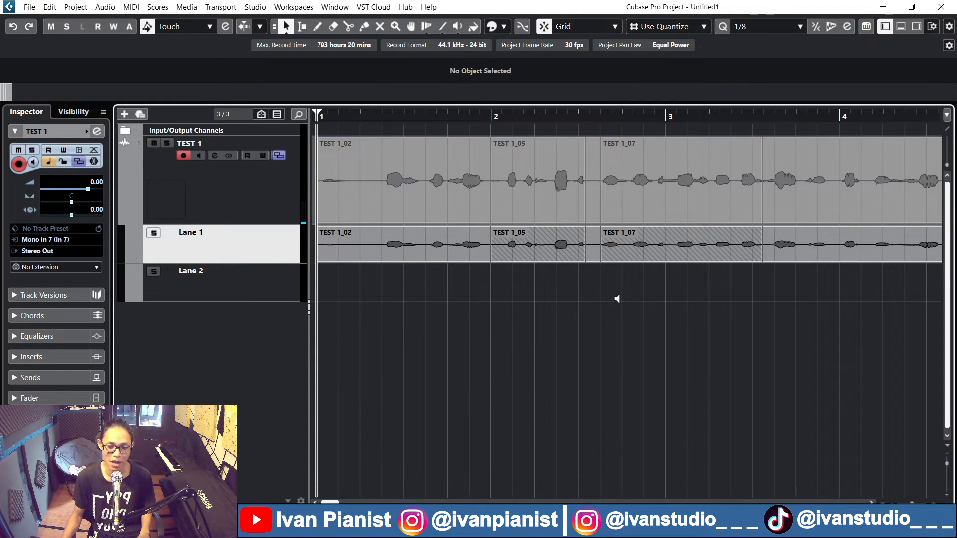
pyautogui.press('g')
pyautogui.press('g')
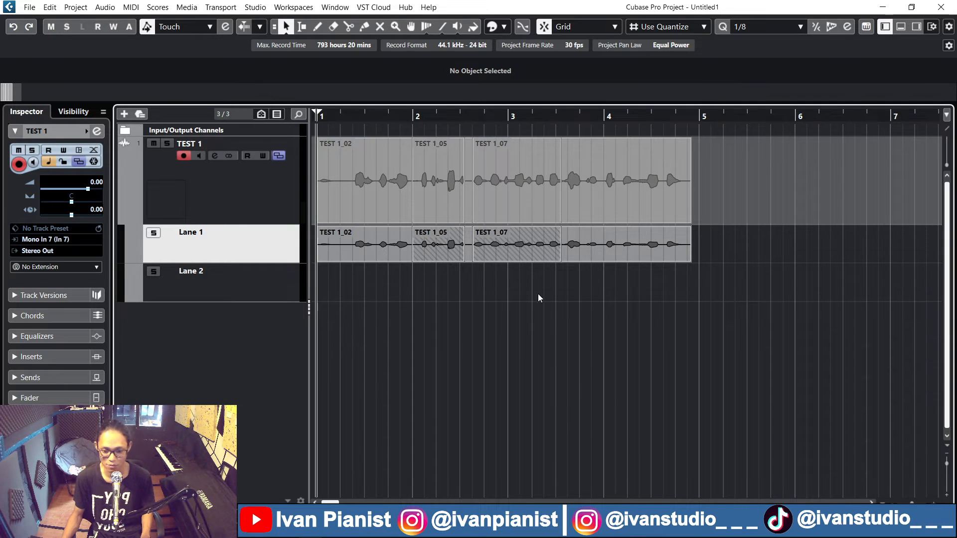
pyautogui.click(278, 156)
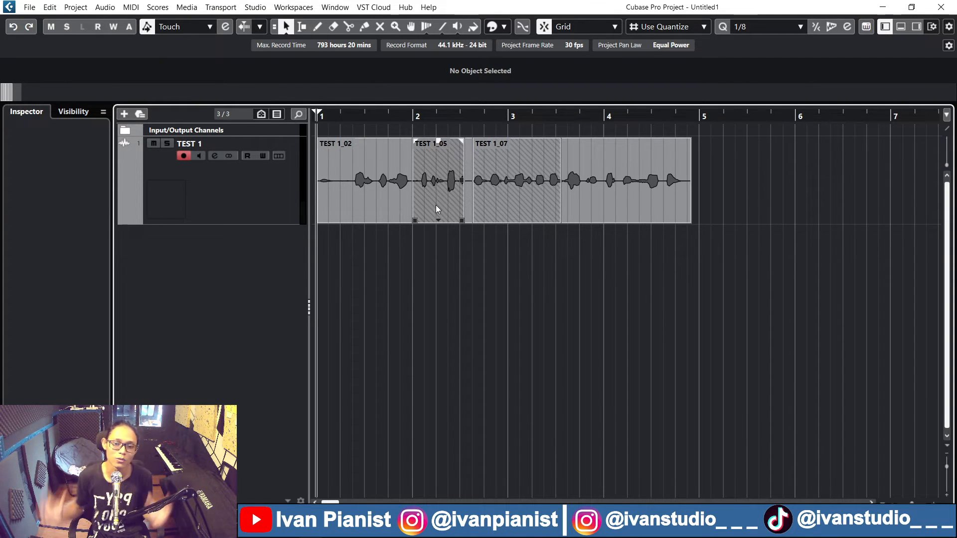
# Examine the joins around the TEST 1_05 and TEST 1_07 sections up close on the combined track
pyautogui.scroll(3, 464, 224)
pyautogui.scroll(1, 466, 225)
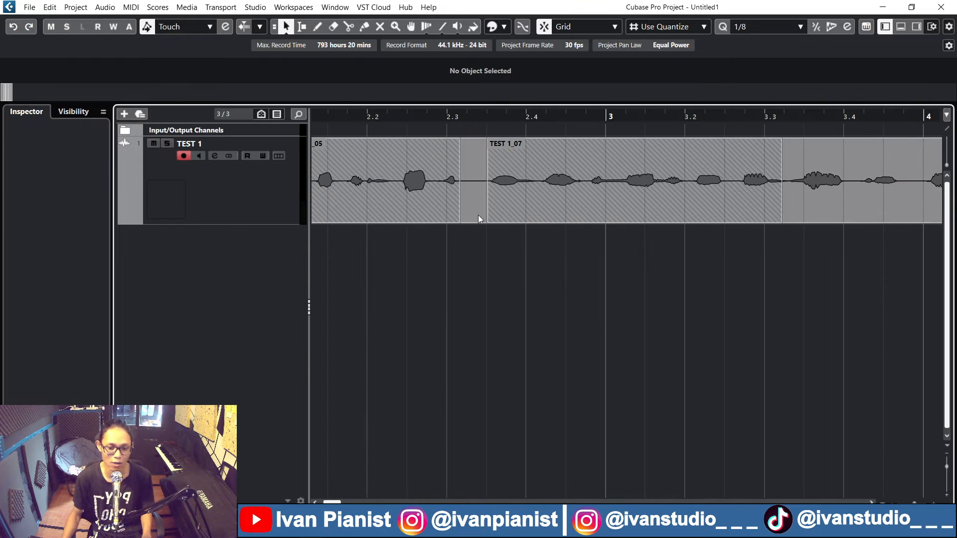
pyautogui.click(488, 215)
pyautogui.scroll(-2, 596, 197)
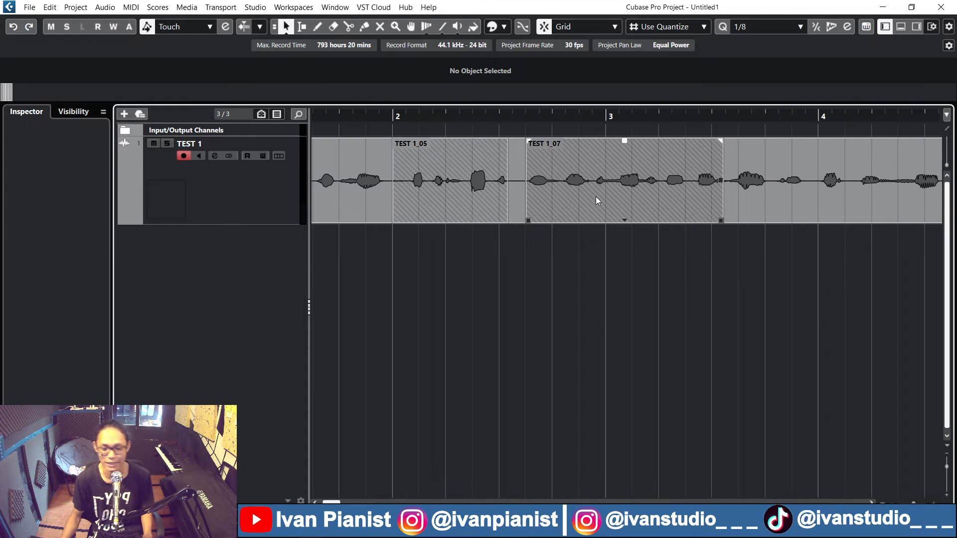
pyautogui.scroll(-1, 596, 196)
pyautogui.click(483, 196)
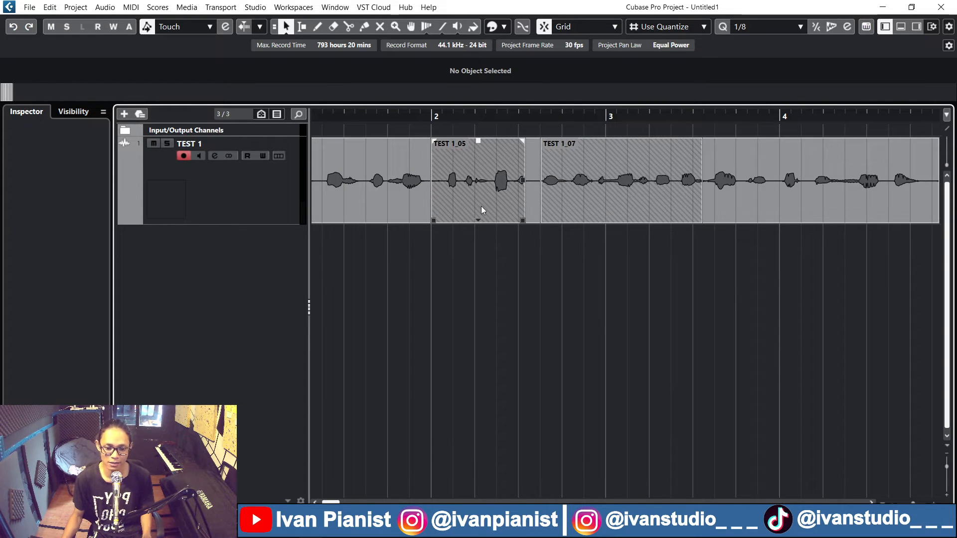
pyautogui.hscroll(-2, 537, 190)
pyautogui.scroll(-1, 513, 190)
# Position the TEST 1_05 section so that it starts at 2.1.1.0
pyautogui.moveTo(513, 190)
pyautogui.mouseDown()
pyautogui.moveTo(378, 193)
pyautogui.moveTo(514, 172)
pyautogui.mouseUp()
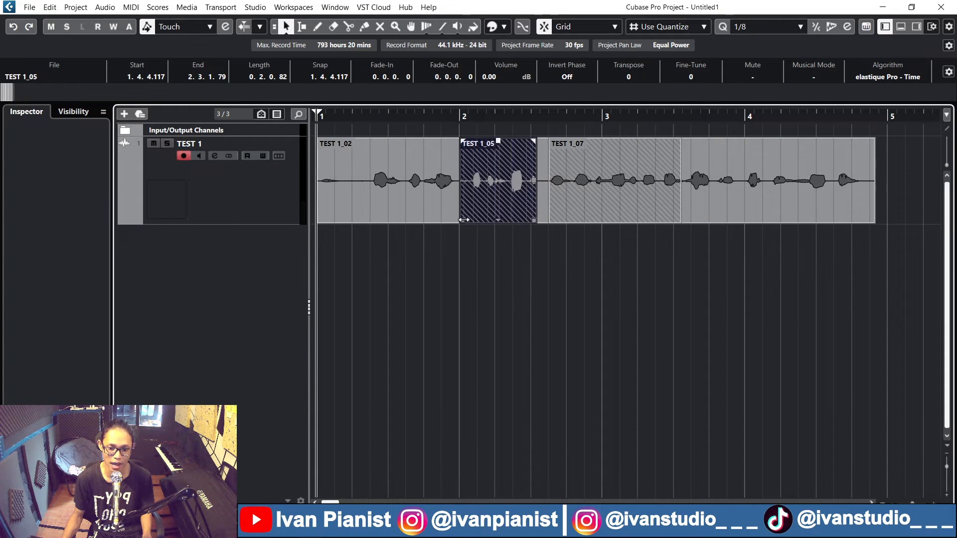
pyautogui.moveTo(463, 219)
pyautogui.mouseDown()
pyautogui.moveTo(345, 221)
pyautogui.moveTo(464, 224)
pyautogui.mouseUp()
pyautogui.click(578, 254)
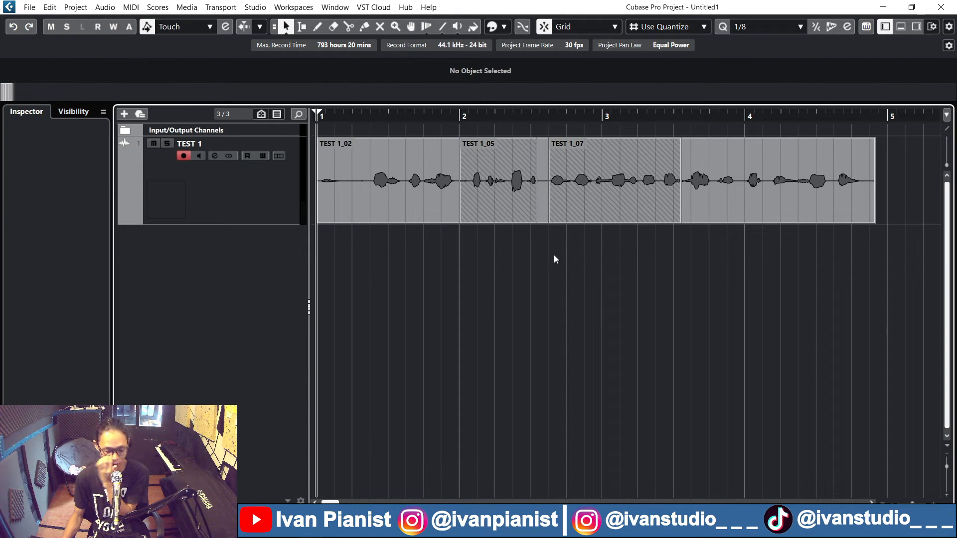
pyautogui.moveTo(506, 187)
pyautogui.mouseDown()
pyautogui.moveTo(326, 216)
pyautogui.moveTo(489, 193)
pyautogui.moveTo(513, 199)
pyautogui.mouseUp()
# Trim the end of the TEST 1_05 section back to 2.2.3.0
pyautogui.scroll(5, 440, 224)
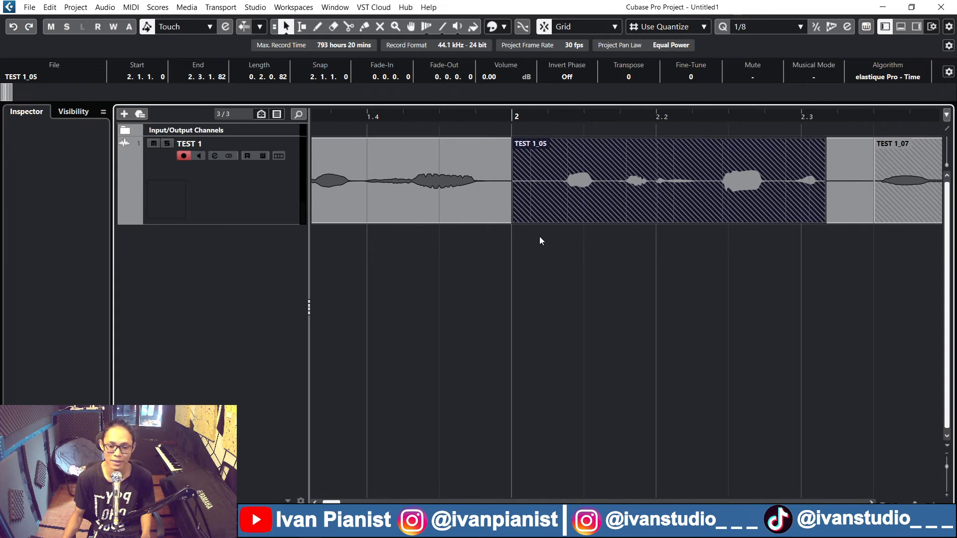
pyautogui.scroll(-1, 541, 247)
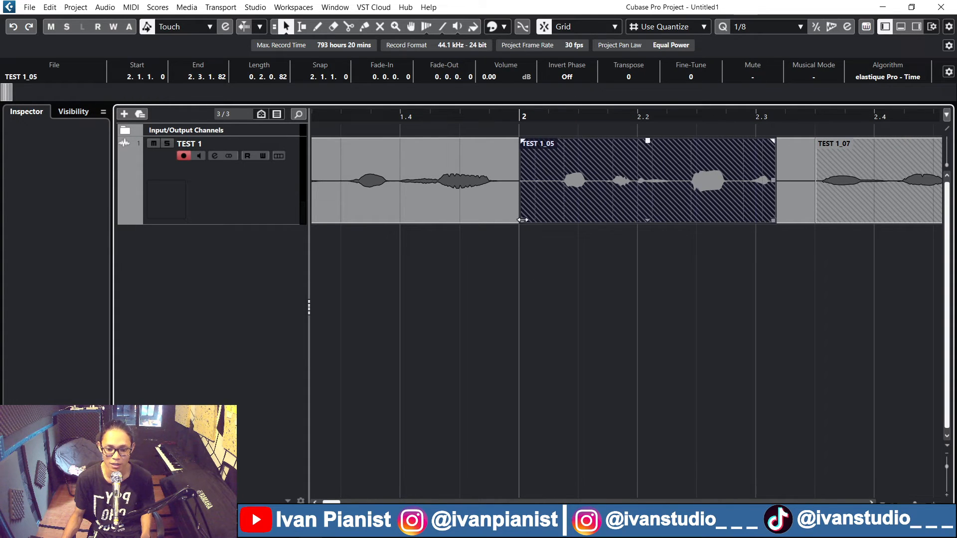
pyautogui.moveTo(520, 225)
pyautogui.mouseDown()
pyautogui.moveTo(412, 239)
pyautogui.moveTo(522, 235)
pyautogui.mouseUp()
pyautogui.moveTo(774, 221); pyautogui.dragTo(543, 225)
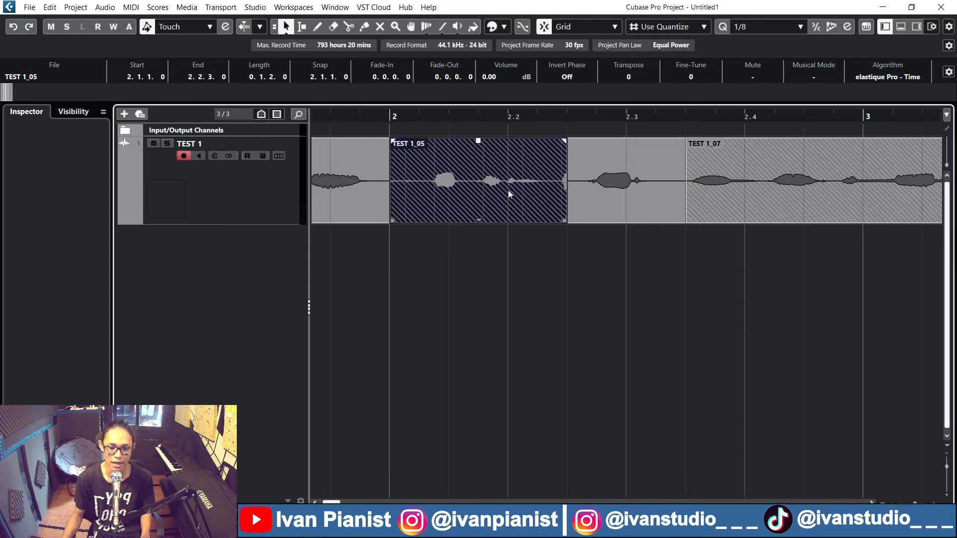
pyautogui.moveTo(551, 187)
pyautogui.mouseDown()
pyautogui.moveTo(357, 213)
pyautogui.moveTo(647, 159)
pyautogui.moveTo(546, 180)
pyautogui.mouseUp()
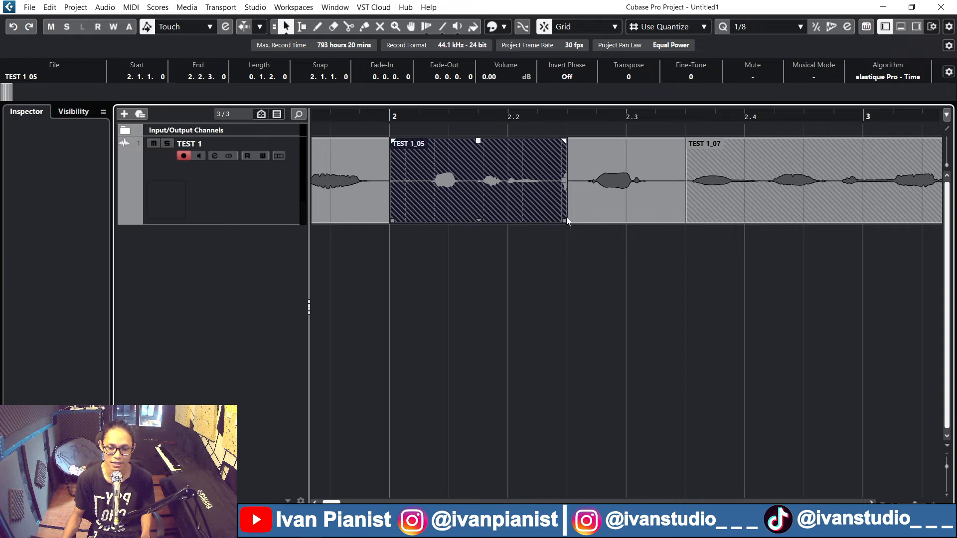
# Extend the end of the TEST 1_05 section to meet the start of the TEST 1_07 section
pyautogui.moveTo(567, 221); pyautogui.dragTo(797, 168)
pyautogui.click(757, 288)
pyautogui.press('g')
pyautogui.press('g')
pyautogui.press('g')
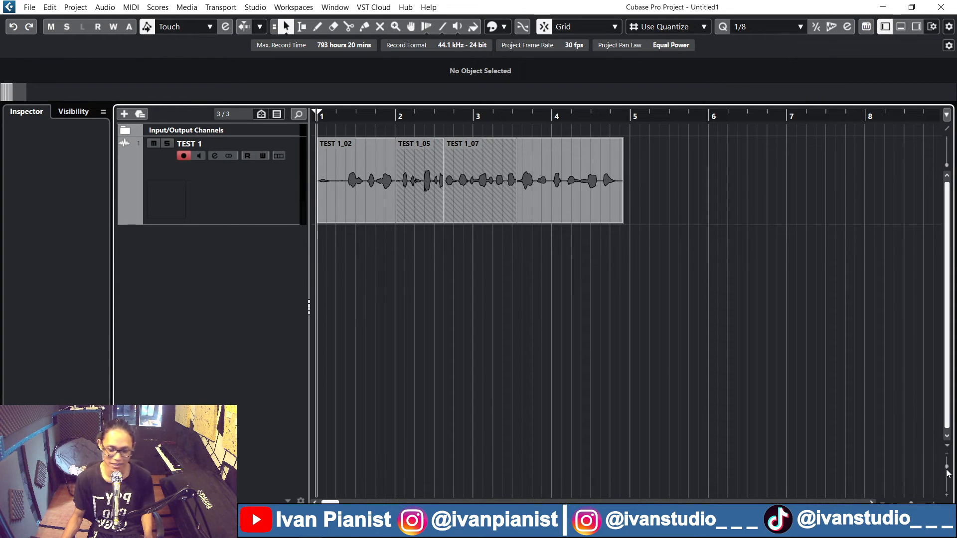
# Make the TEST 1 track taller and record three short takes over its beginning from bar 1
pyautogui.moveTo(946, 468); pyautogui.dragTo(946, 473)
pyautogui.scroll(3, 450, 327)
pyautogui.hscroll(-3, 581, 267)
pyautogui.scroll(-2, 591, 263)
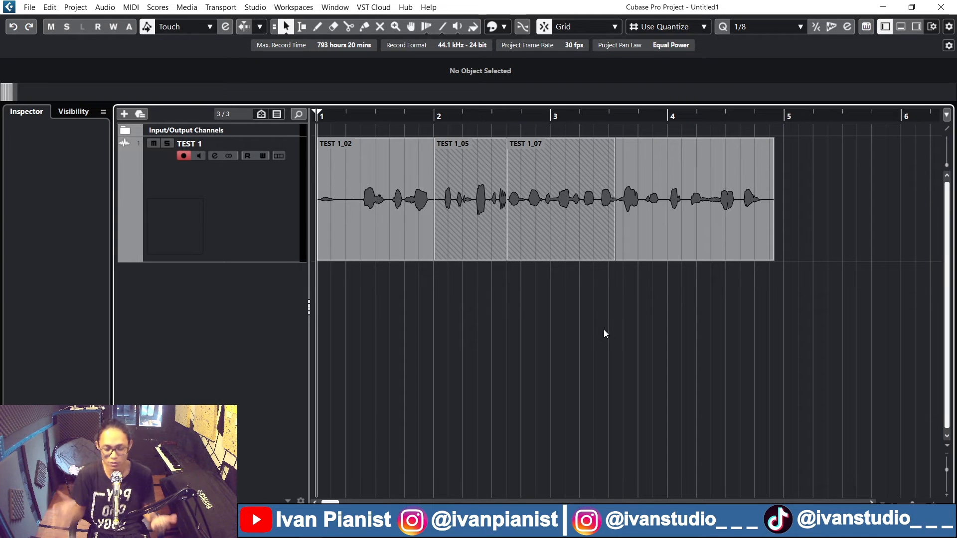
pyautogui.press('KP_Multiply')
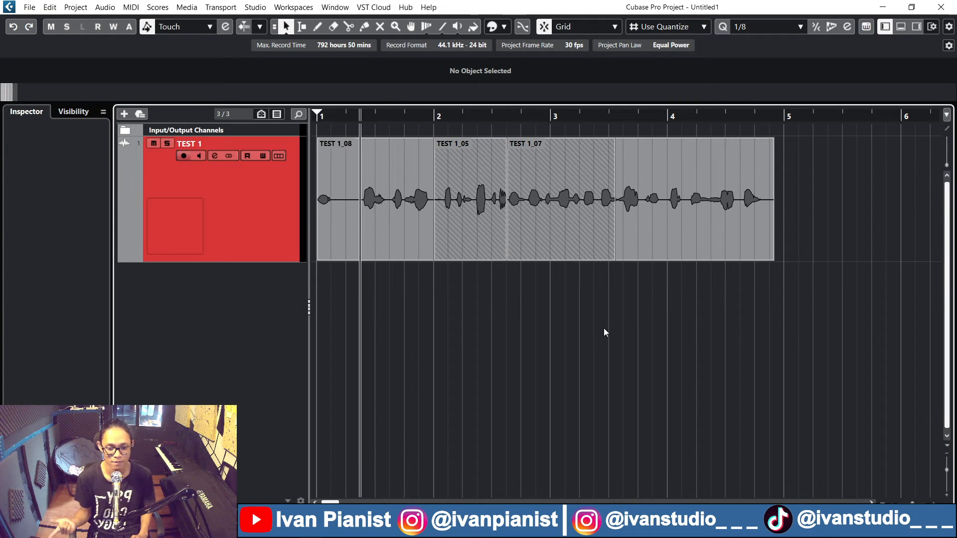
pyautogui.press('space')
pyautogui.press('KP_Multiply')
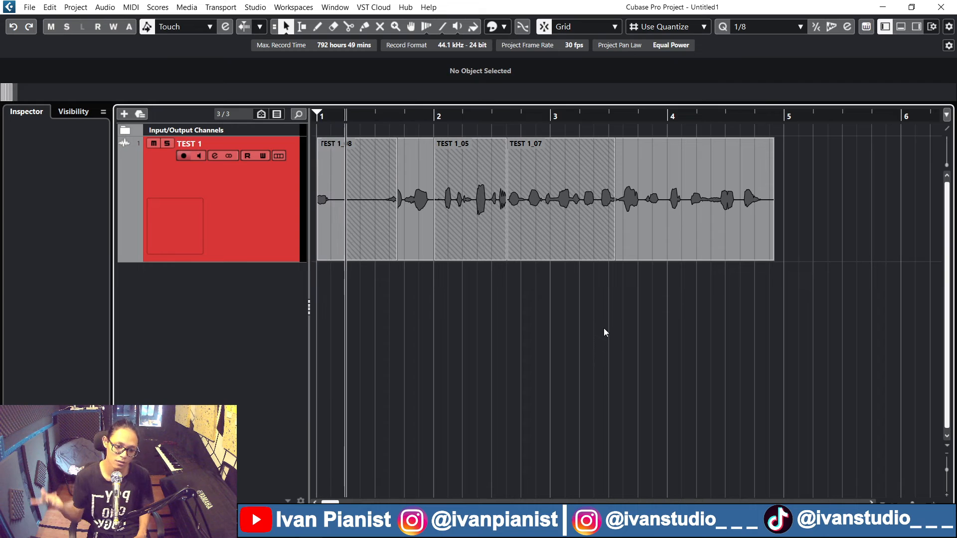
pyautogui.press('space')
pyautogui.press('KP_Multiply')
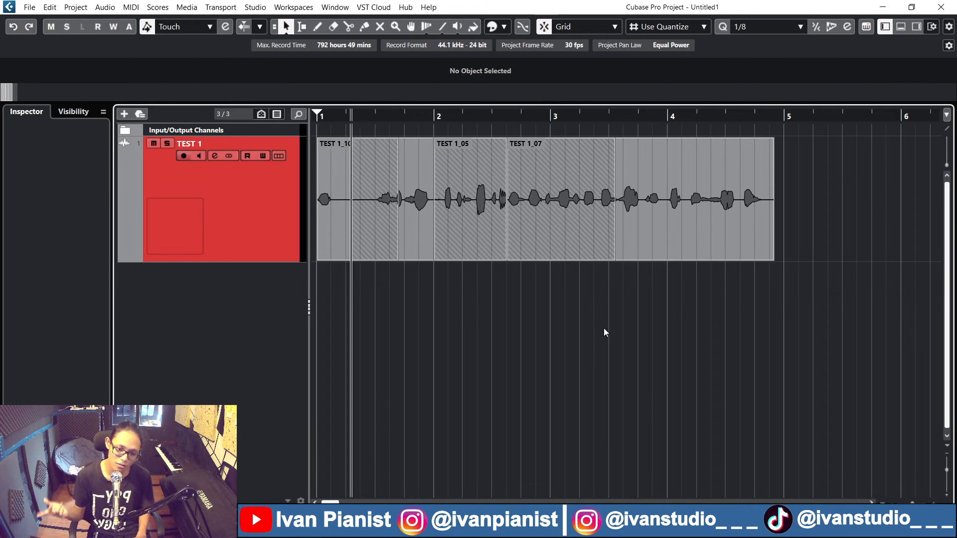
pyautogui.press('space')
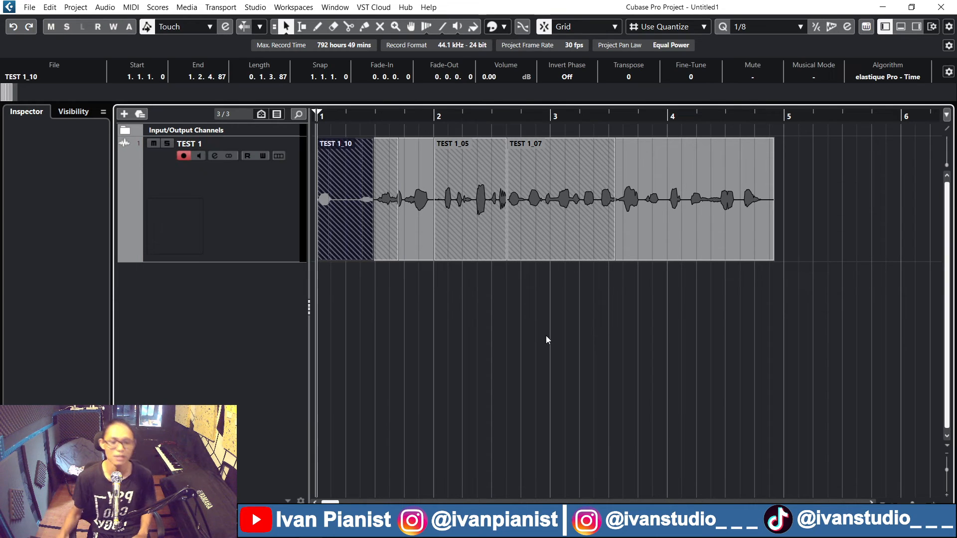
# Show the lanes of TEST 1 to examine the newly recorded takes, and collapse the lanes again
pyautogui.click(279, 156)
pyautogui.scroll(-3, 343, 324)
pyautogui.scroll(3, 342, 351)
pyautogui.scroll(-3, 352, 335)
pyautogui.scroll(3, 376, 383)
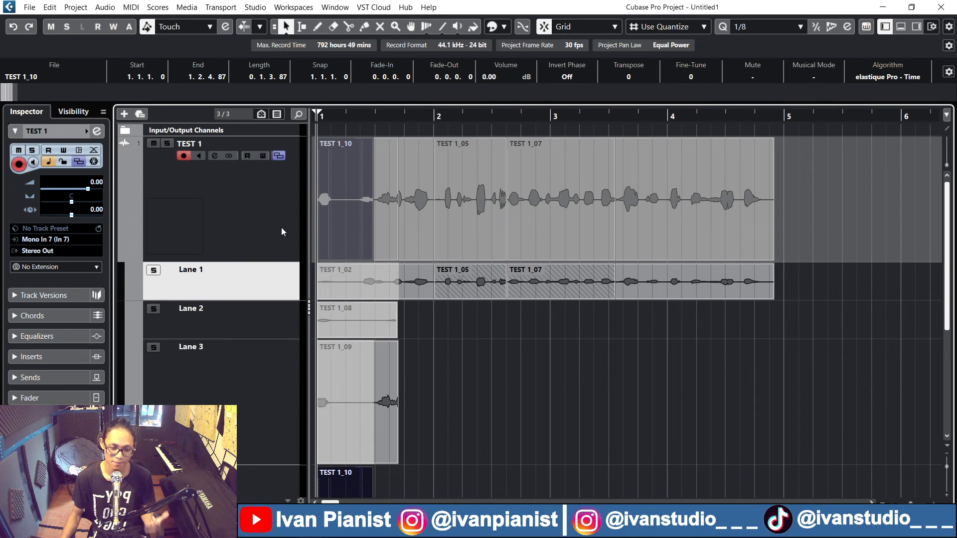
pyautogui.click(279, 156)
pyautogui.rightClick(240, 205)
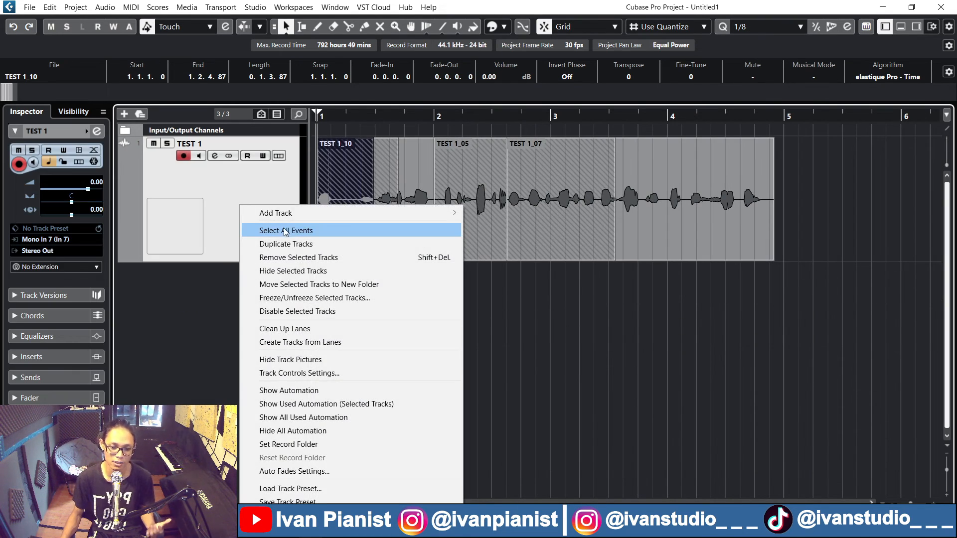
pyautogui.click(219, 250)
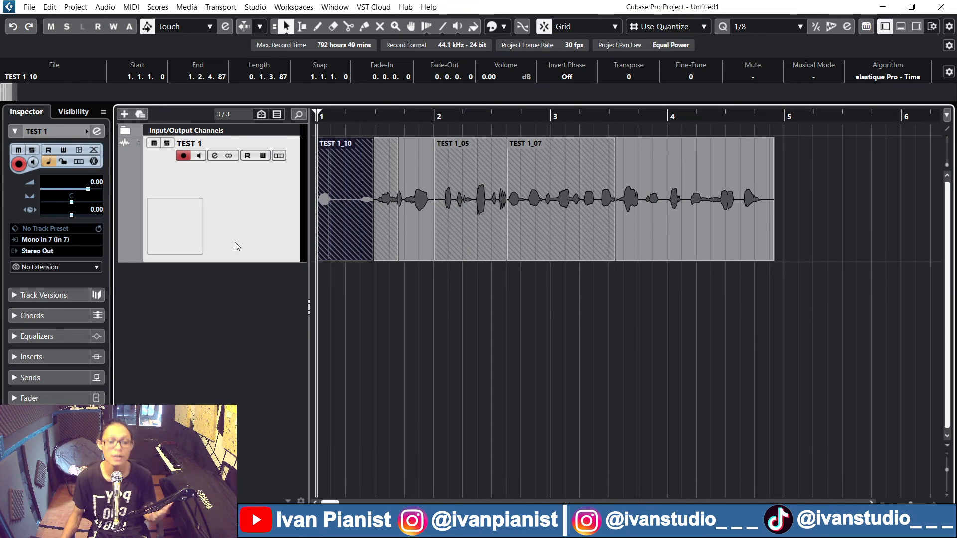